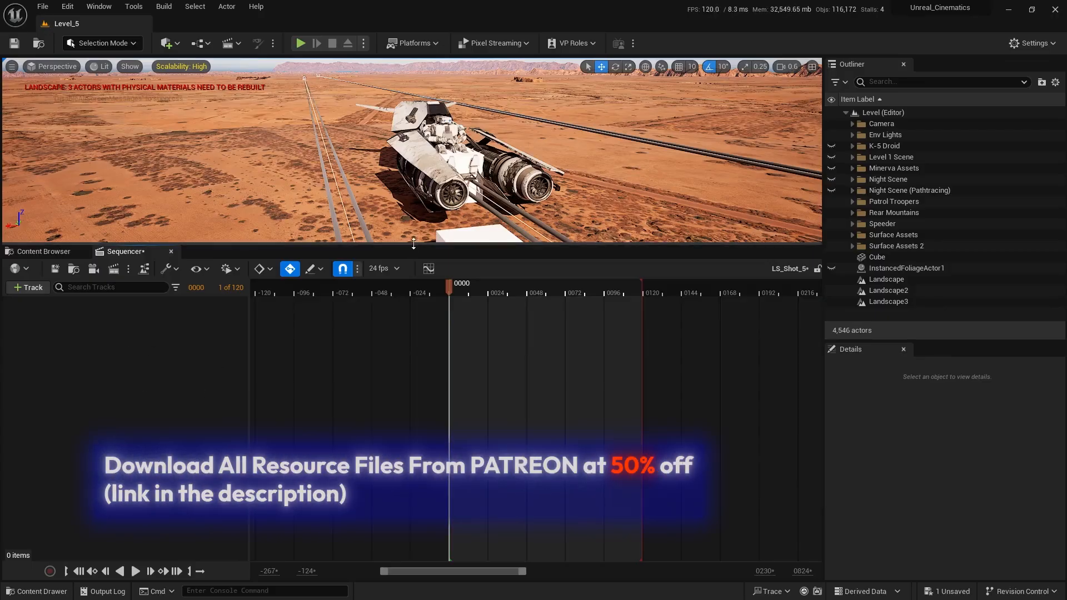
Enlarge the viewport and reset the location and rotation of CineCameraActor0 in the Camera folder to default
{"action": "left_click_drag", "start_coordinate": [414, 243], "coordinate": [414, 382]}
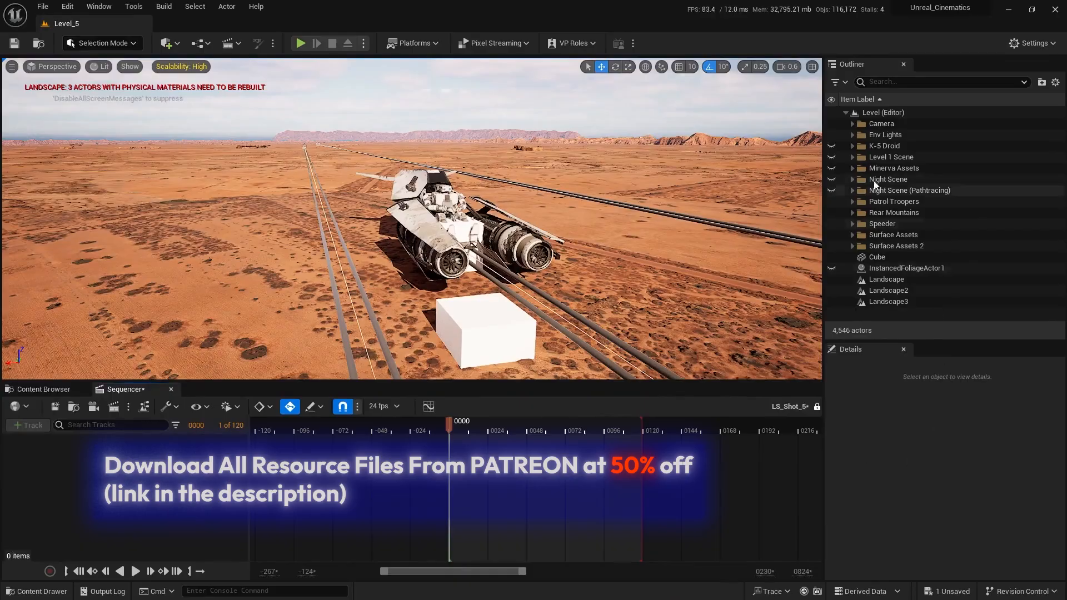
{"action": "left_click", "coordinate": [852, 127]}
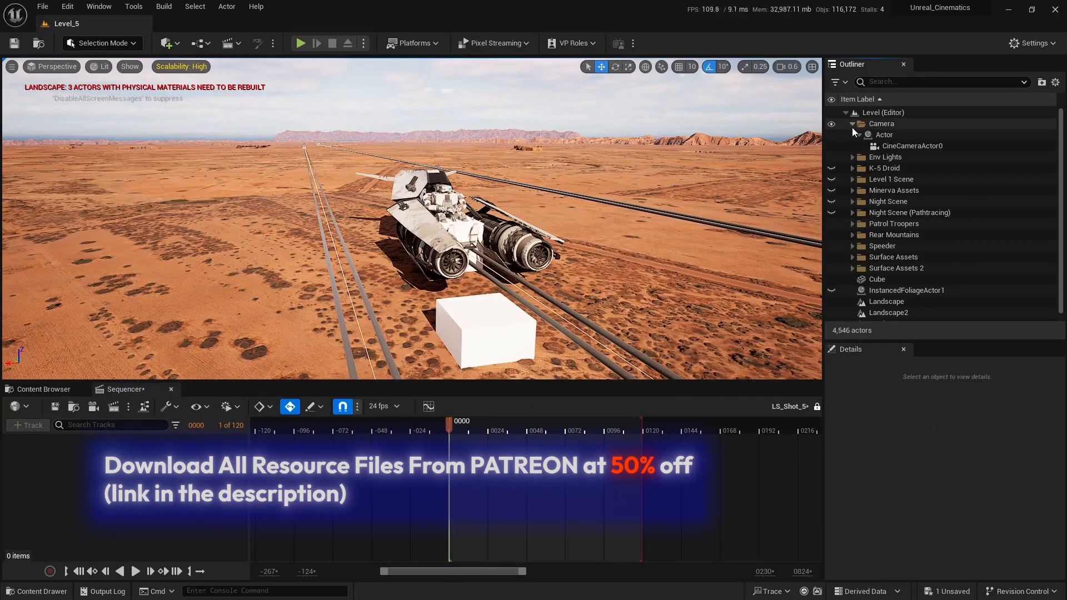
{"action": "left_click", "coordinate": [920, 146]}
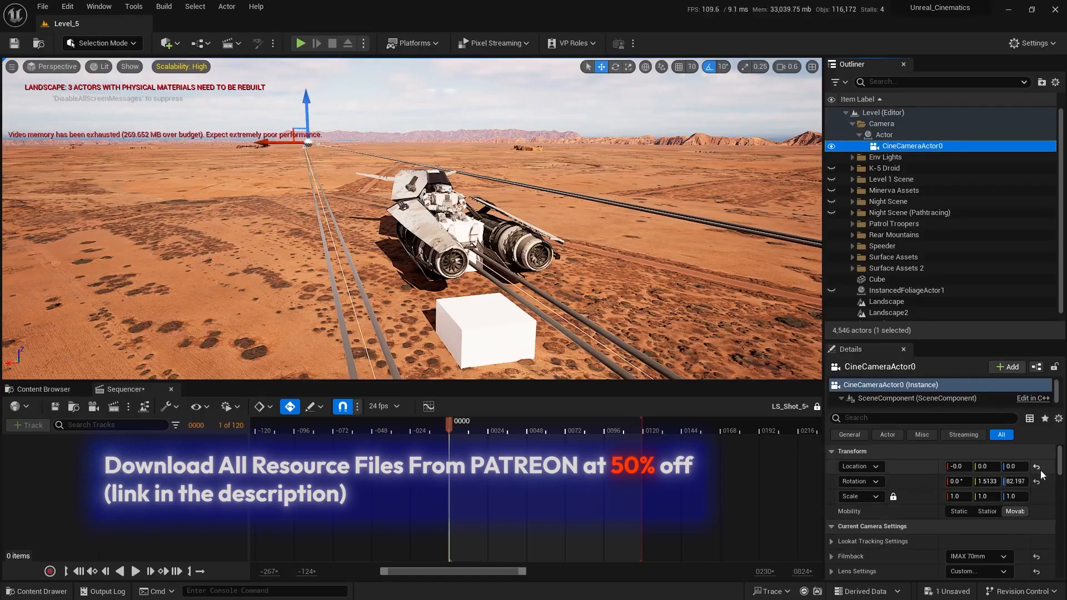
{"action": "left_click", "coordinate": [1037, 467]}
{"action": "left_click", "coordinate": [1036, 481]}
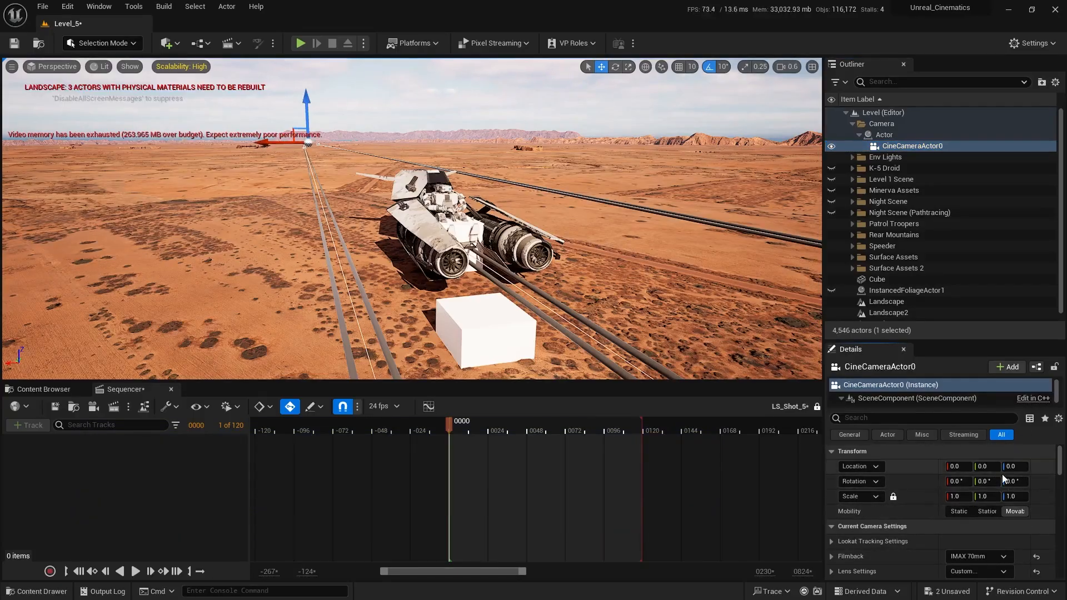
Move the camera's parent Actor a long way along the Y axis toward the speeder
{"action": "left_click", "coordinate": [884, 135]}
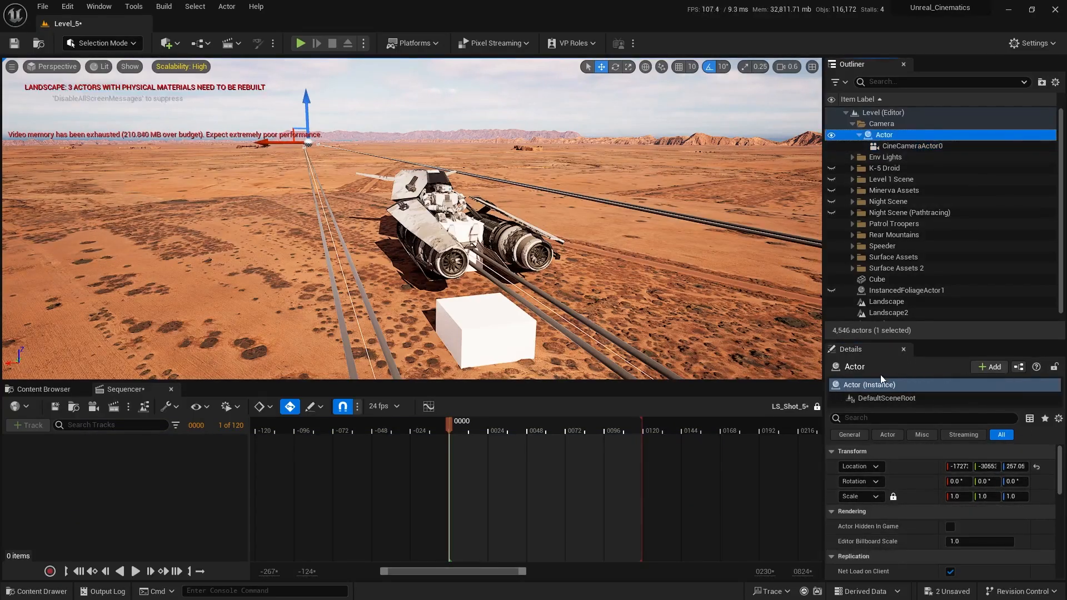
{"action": "key", "text": "e"}
{"action": "right_click_drag", "start_coordinate": [411, 222], "coordinate": [500, 256]}
{"action": "scroll", "coordinate": [411, 222], "scroll_direction": "up", "scroll_amount": 5}
{"action": "scroll", "coordinate": [204, 198], "scroll_direction": "up", "scroll_amount": 1}
{"action": "right_click_drag", "start_coordinate": [204, 198], "coordinate": [259, 200]}
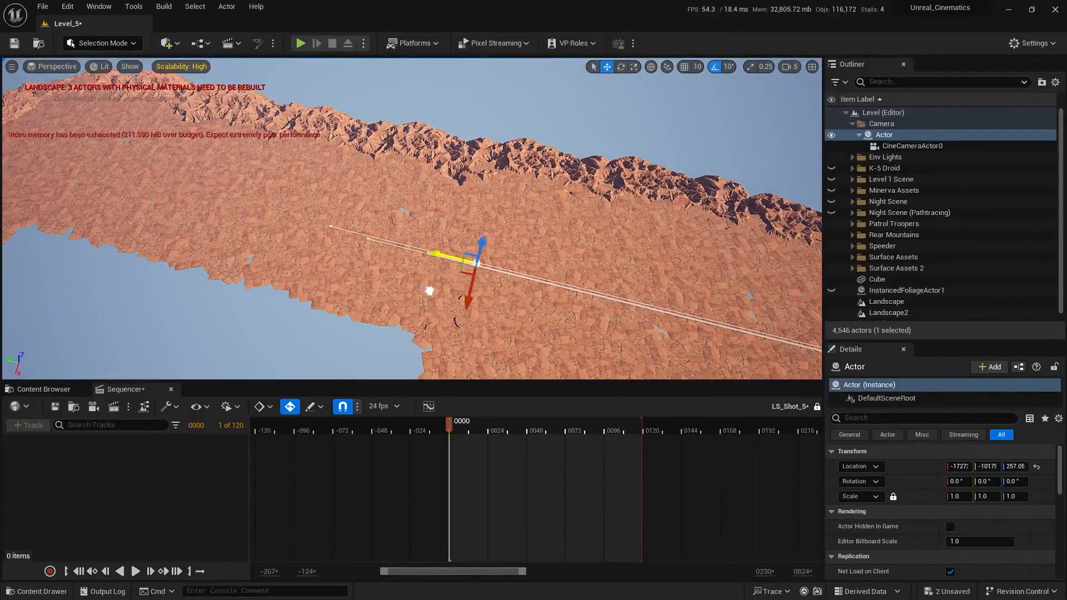
{"action": "left_click_drag", "start_coordinate": [455, 300], "coordinate": [460, 302]}
{"action": "key", "text": "w"}
{"action": "mouse_move", "coordinate": [460, 302]}
{"action": "right_mouse_down"}
{"action": "mouse_move", "coordinate": [478, 345]}
{"action": "mouse_move", "coordinate": [473, 317]}
{"action": "right_mouse_up"}
{"action": "scroll", "coordinate": [460, 302], "scroll_direction": "down", "scroll_amount": 1}
{"action": "key", "text": "s"}
{"action": "right_click_drag", "start_coordinate": [561, 317], "coordinate": [489, 316]}
{"action": "scroll", "coordinate": [561, 317], "scroll_direction": "down", "scroll_amount": 3}
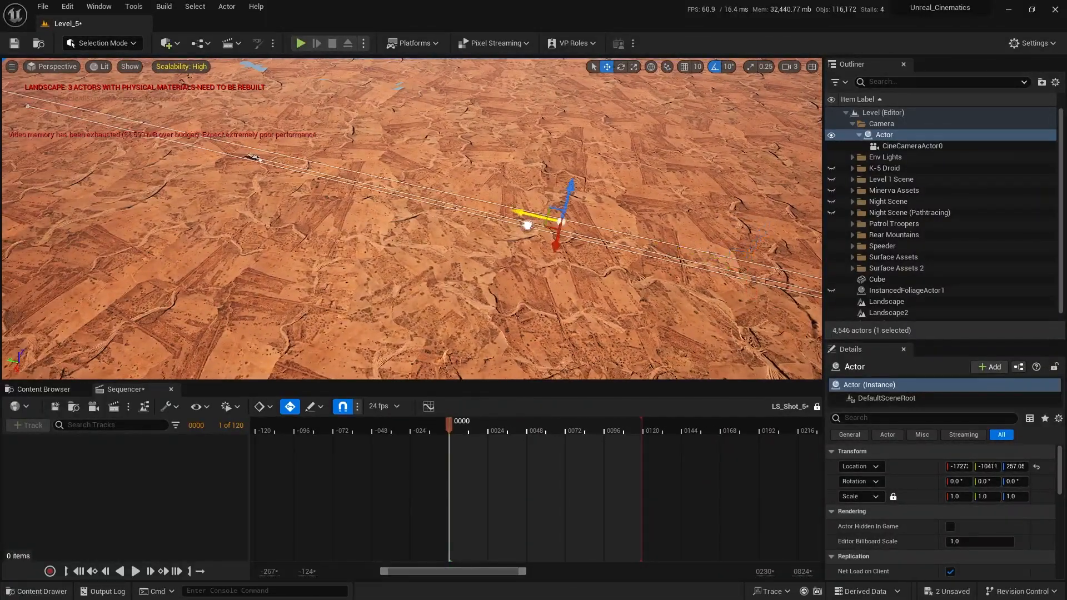
Bring the camera's parent Actor nearer to the speeder and shift it along X to the open ground beside the rails
{"action": "key", "text": "w"}
{"action": "right_click_drag", "start_coordinate": [315, 193], "coordinate": [476, 220]}
{"action": "scroll", "coordinate": [476, 221], "scroll_direction": "down", "scroll_amount": 5}
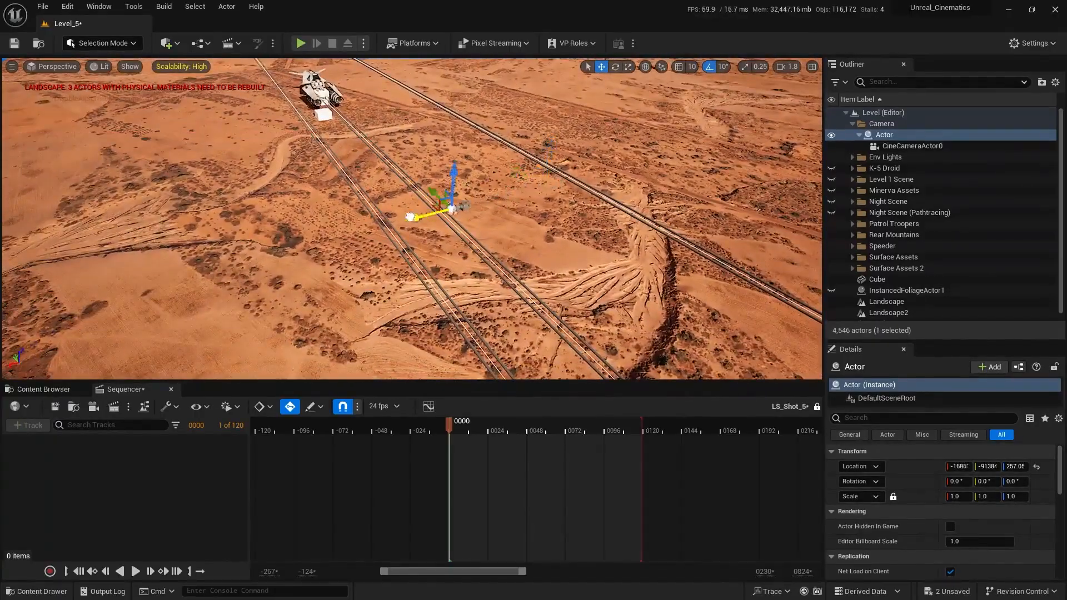
{"action": "key", "text": "w"}
{"action": "mouse_move", "coordinate": [493, 273]}
{"action": "right_mouse_down"}
{"action": "mouse_move", "coordinate": [445, 231]}
{"action": "mouse_move", "coordinate": [462, 228]}
{"action": "mouse_move", "coordinate": [434, 280]}
{"action": "mouse_move", "coordinate": [499, 274]}
{"action": "right_mouse_up"}
{"action": "scroll", "coordinate": [493, 273], "scroll_direction": "down", "scroll_amount": 3}
Rotate the parent Actor 90° around the Z axis so the camera faces the speeder
{"action": "key", "text": "e"}
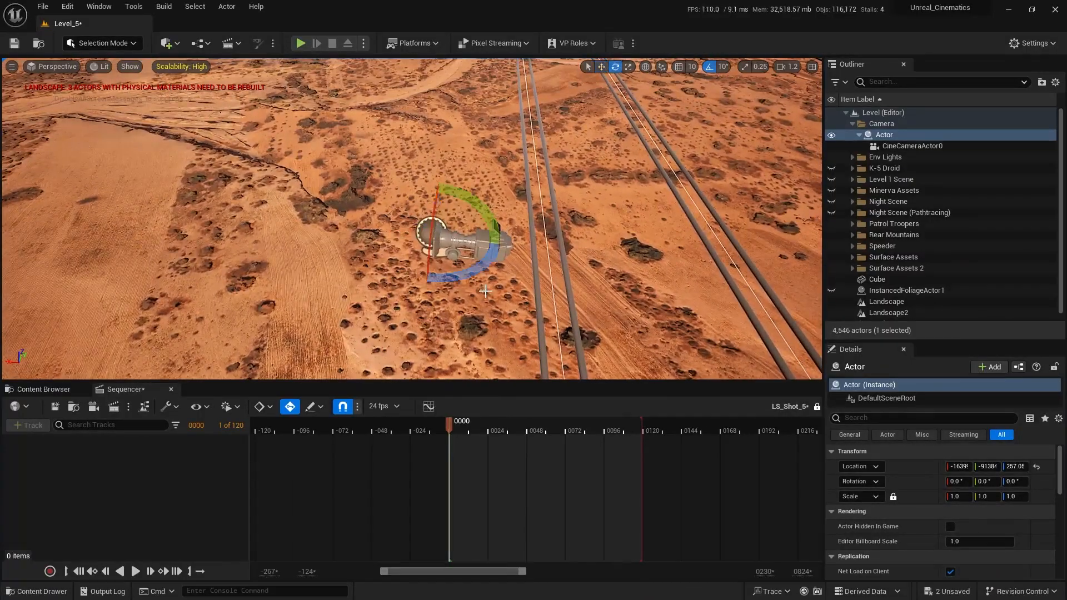
{"action": "left_click_drag", "start_coordinate": [485, 290], "coordinate": [412, 280]}
{"action": "right_click_drag", "start_coordinate": [596, 269], "coordinate": [608, 254]}
{"action": "key", "text": "s"}
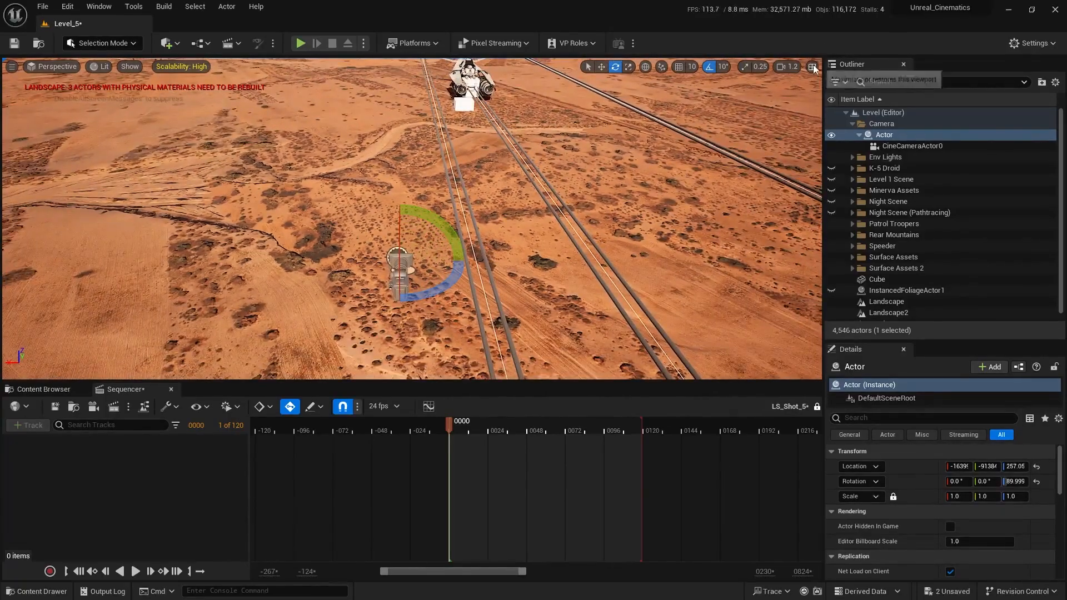
Switch to the two-viewport layout and show the view of CineCameraActor0 in the cinematic viewport
{"action": "left_click", "coordinate": [813, 66]}
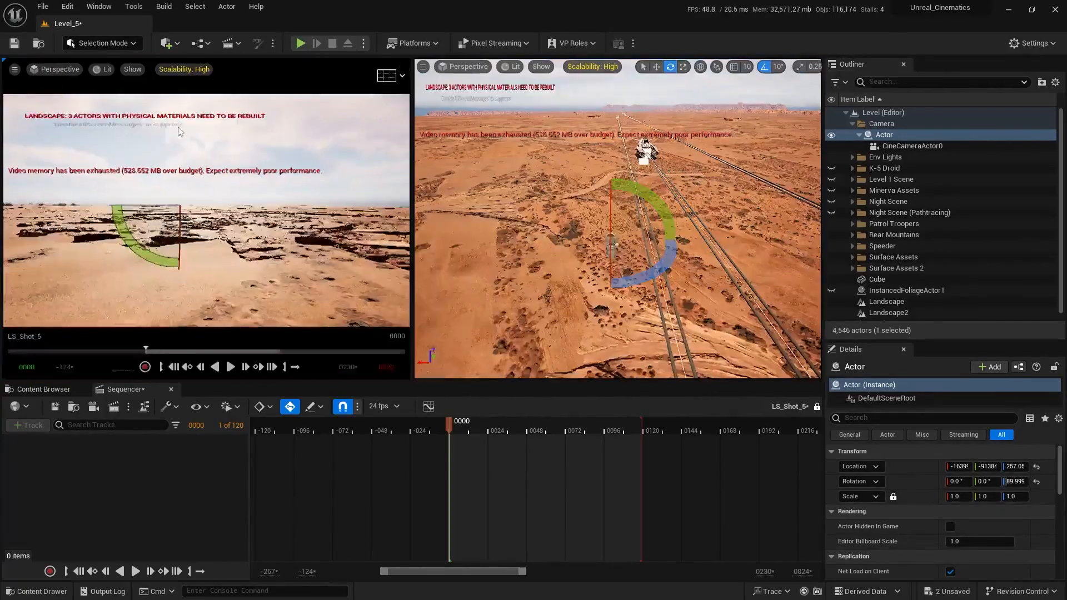
{"action": "left_click", "coordinate": [61, 72]}
{"action": "left_click", "coordinate": [98, 194]}
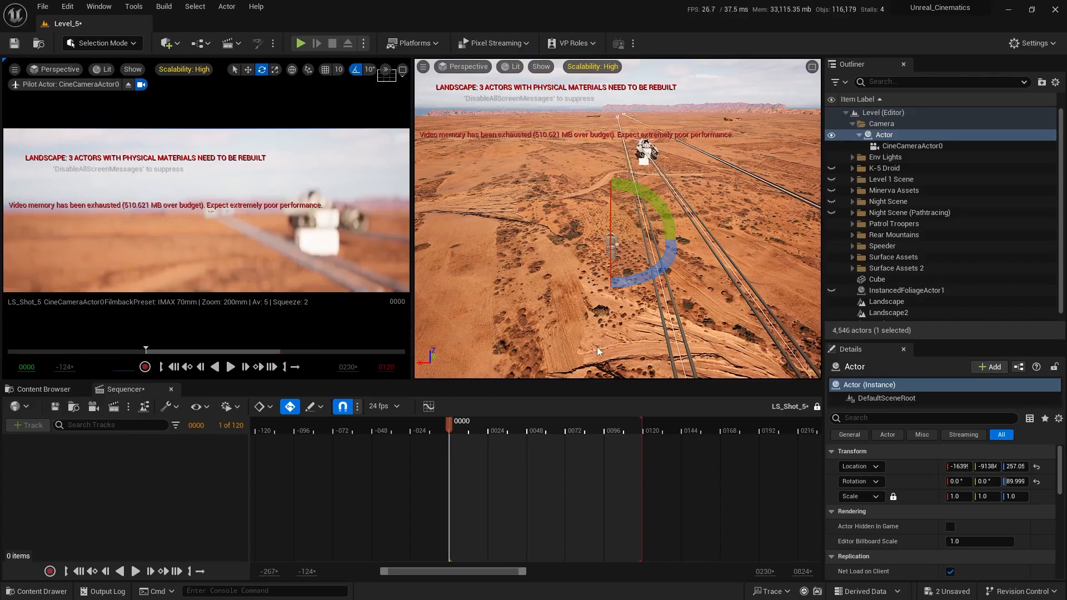
{"action": "scroll", "coordinate": [944, 530], "scroll_direction": "down", "scroll_amount": 2}
Change the Focus Method of CineCameraActor0 to remove the depth-of-field blur
{"action": "left_click", "coordinate": [900, 146]}
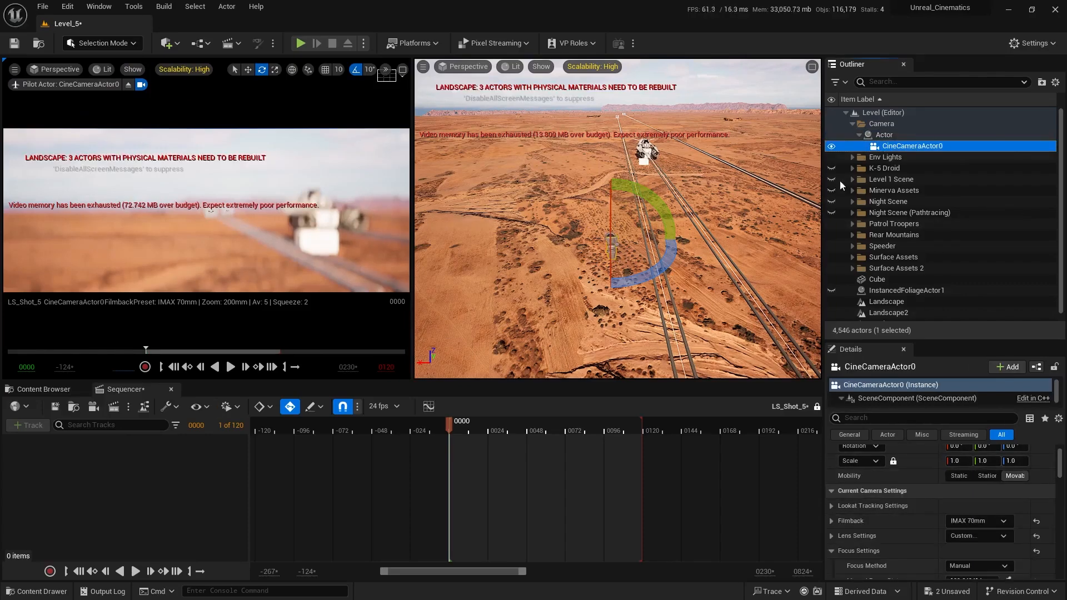
{"action": "scroll", "coordinate": [922, 539], "scroll_direction": "down", "scroll_amount": 2}
{"action": "left_click", "coordinate": [978, 495]}
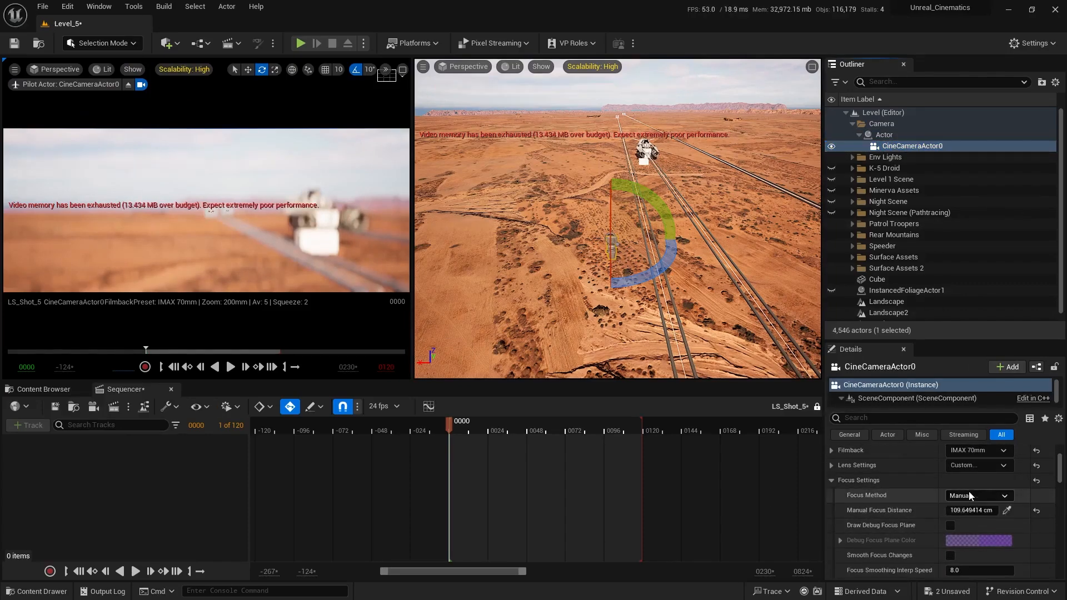
{"action": "left_click", "coordinate": [959, 537]}
{"action": "scroll", "coordinate": [911, 506], "scroll_direction": "up", "scroll_amount": 3}
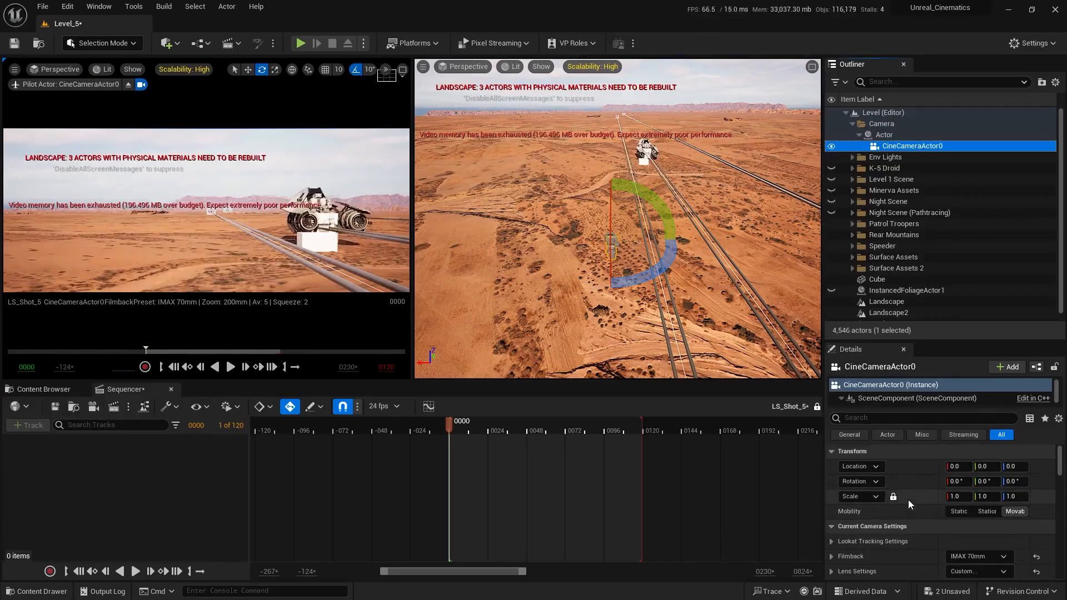
Move the parent Actor sideways along X toward the rails to bring the speeder nearer the centre of the shot
{"action": "mouse_move", "coordinate": [590, 294]}
{"action": "right_mouse_down"}
{"action": "mouse_move", "coordinate": [600, 289]}
{"action": "mouse_move", "coordinate": [592, 310]}
{"action": "right_mouse_up"}
{"action": "key", "text": "w"}
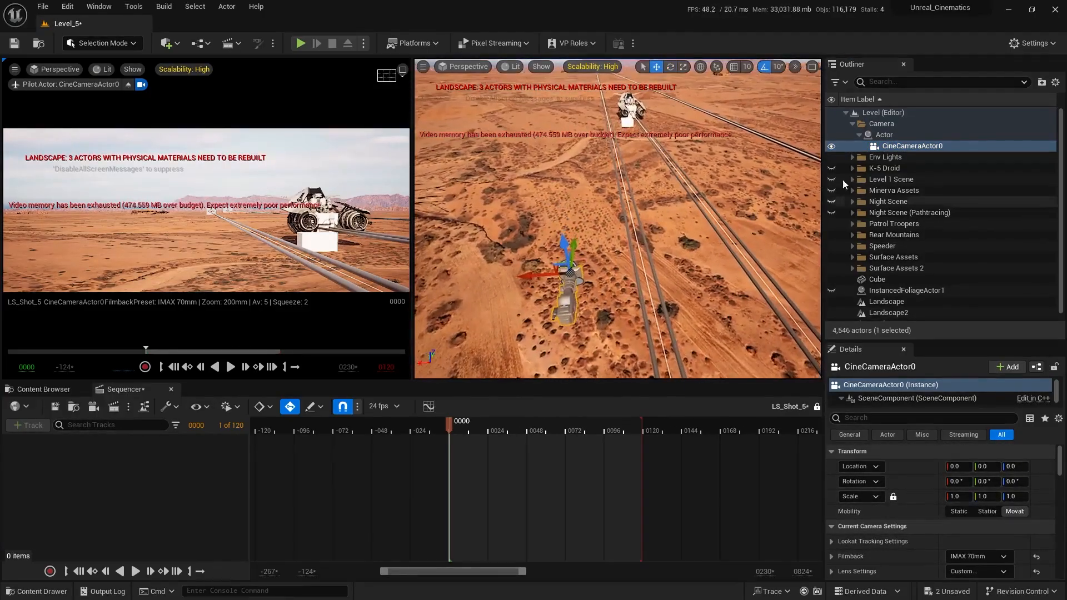
{"action": "left_click", "coordinate": [893, 136]}
{"action": "left_click_drag", "start_coordinate": [530, 278], "coordinate": [659, 277]}
{"action": "right_click_drag", "start_coordinate": [659, 277], "coordinate": [739, 282]}
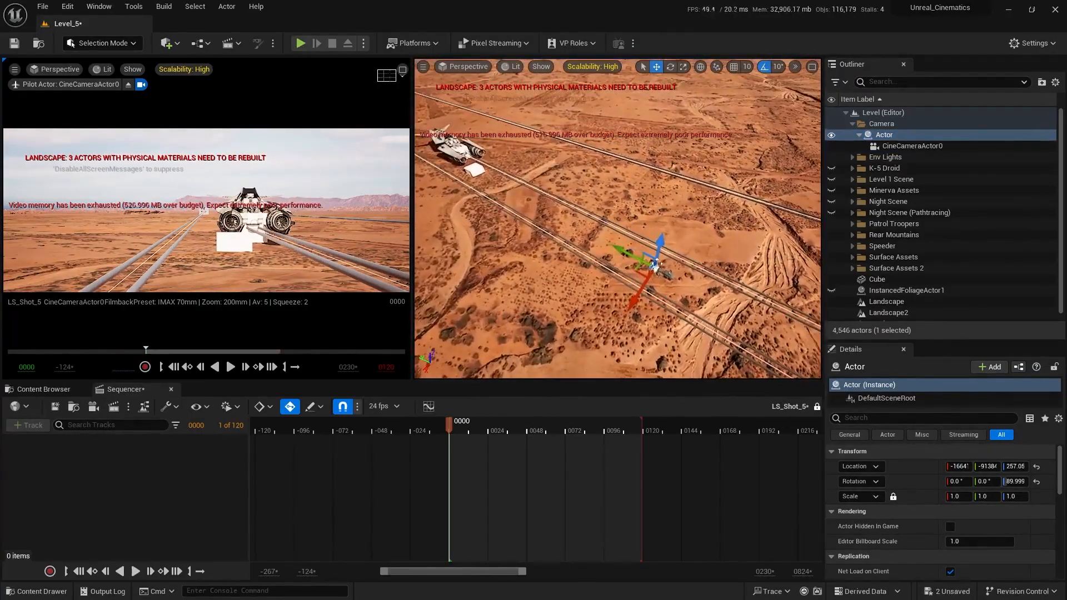
Move the parent Actor closer to the speeder along Y and adjust its sideways position over the rails
{"action": "left_click_drag", "start_coordinate": [628, 260], "coordinate": [555, 226]}
{"action": "right_click_drag", "start_coordinate": [664, 257], "coordinate": [621, 278]}
{"action": "left_click_drag", "start_coordinate": [617, 259], "coordinate": [584, 271]}
{"action": "right_click_drag", "start_coordinate": [584, 272], "coordinate": [592, 233]}
Rotate the parent Actor 20° around Z, to about 110°
{"action": "key", "text": "e"}
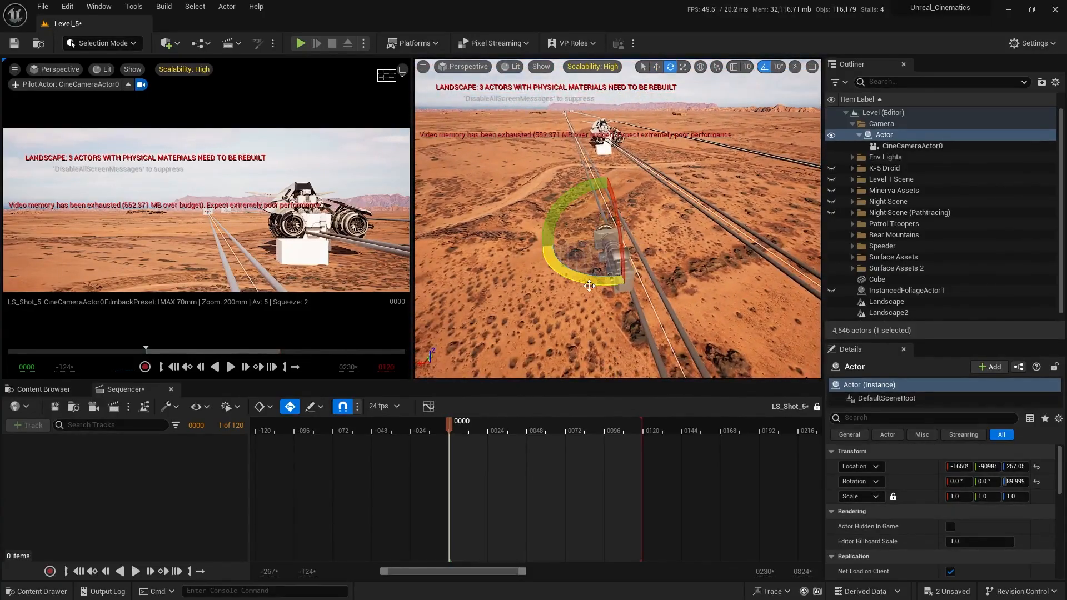
{"action": "left_click_drag", "start_coordinate": [539, 246], "coordinate": [548, 237]}
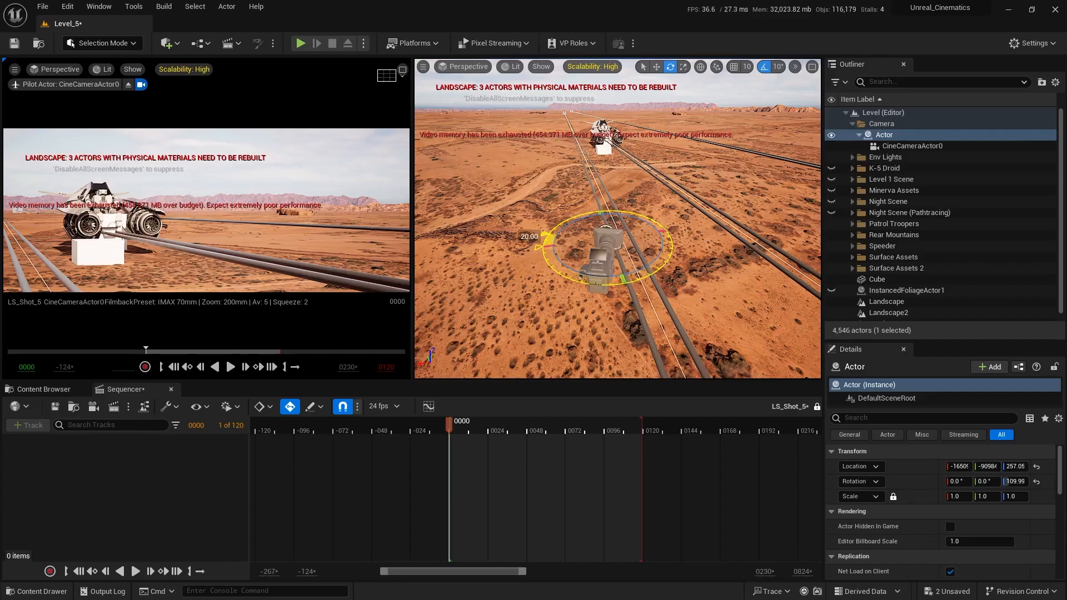
{"action": "right_click_drag", "start_coordinate": [702, 269], "coordinate": [713, 273]}
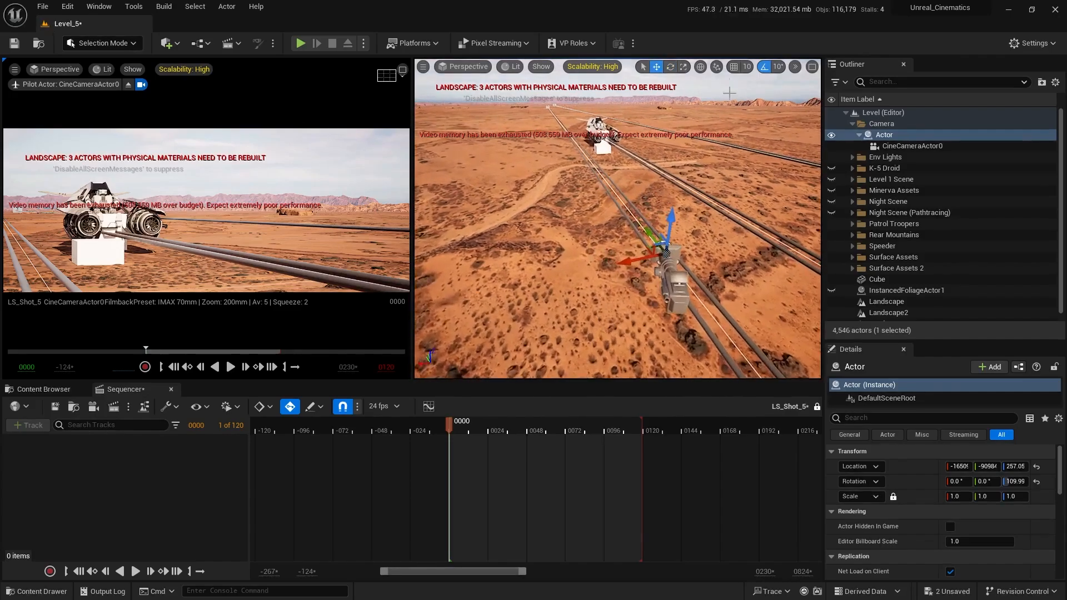
Switch the transform gizmo to local space and slide the parent Actor along its own Y axis away from the rails
{"action": "left_click", "coordinate": [702, 66]}
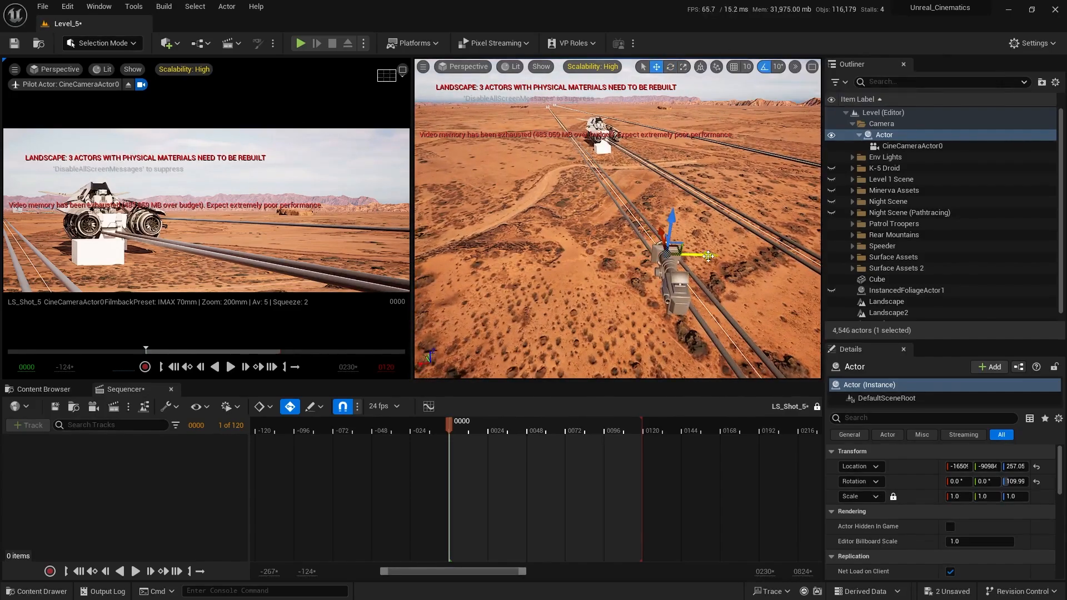
{"action": "left_click_drag", "start_coordinate": [708, 256], "coordinate": [584, 266]}
{"action": "key", "text": "a"}
{"action": "right_click_drag", "start_coordinate": [789, 216], "coordinate": [790, 216]}
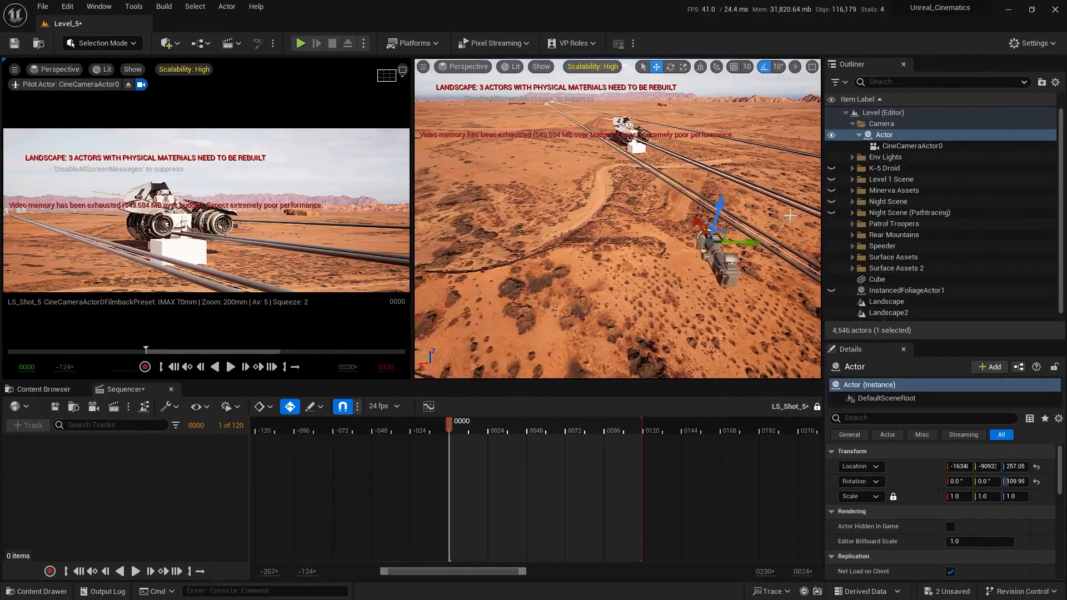
Slide the parent Actor slightly further sideways along its local axis and raise it to a height of about 285
{"action": "left_click_drag", "start_coordinate": [749, 236], "coordinate": [721, 253]}
{"action": "key", "text": "d"}
{"action": "right_click_drag", "start_coordinate": [678, 215], "coordinate": [678, 215]}
{"action": "left_click_drag", "start_coordinate": [592, 200], "coordinate": [592, 182]}
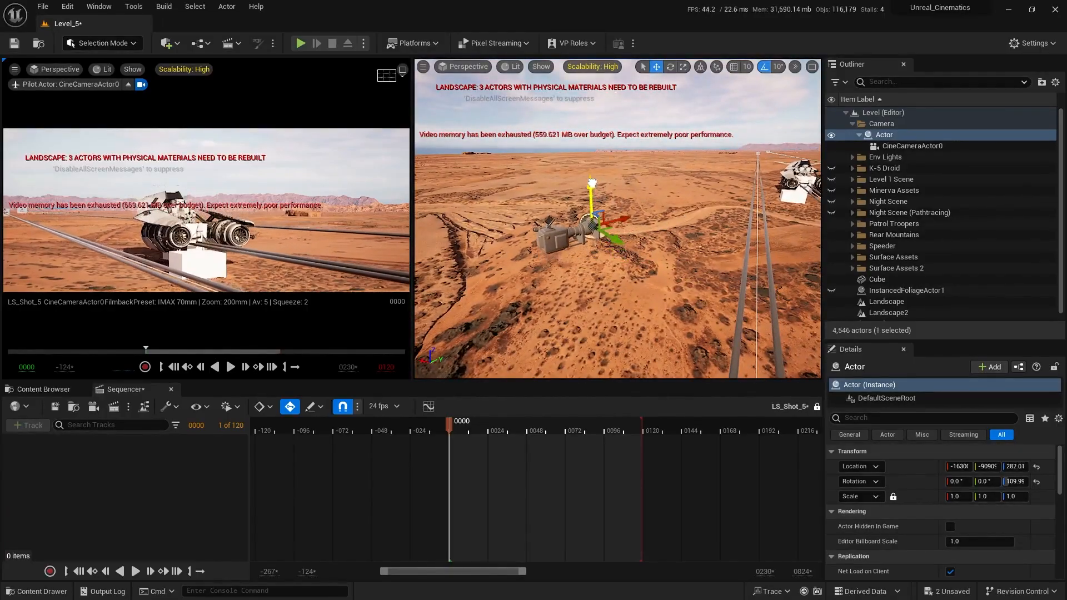
Enable Game View in the camera viewport and delete the white cube under the speeder
{"action": "left_click", "coordinate": [15, 69]}
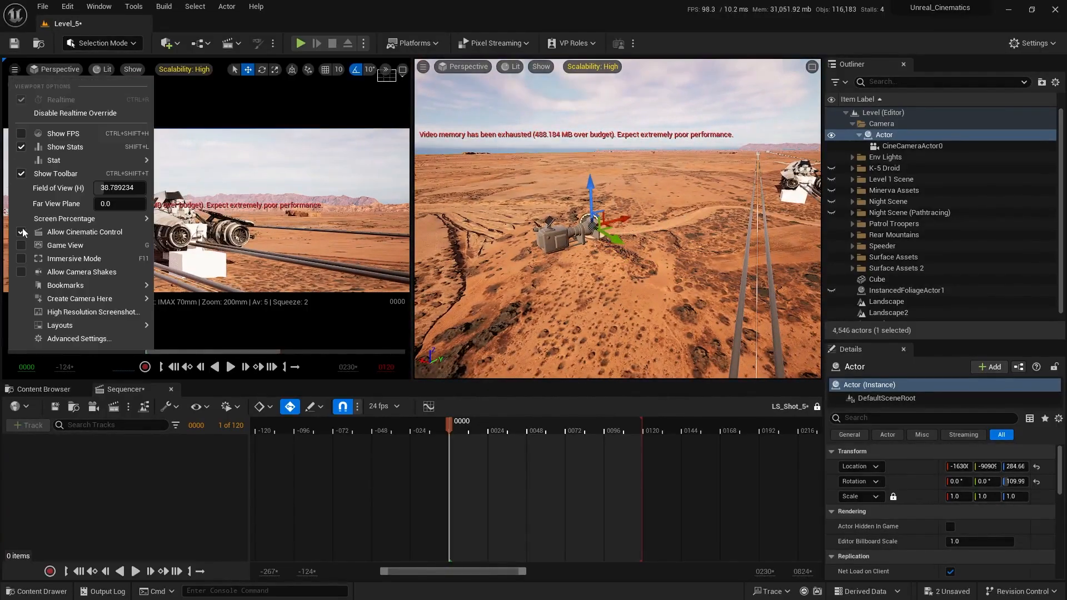
{"action": "left_click", "coordinate": [62, 245]}
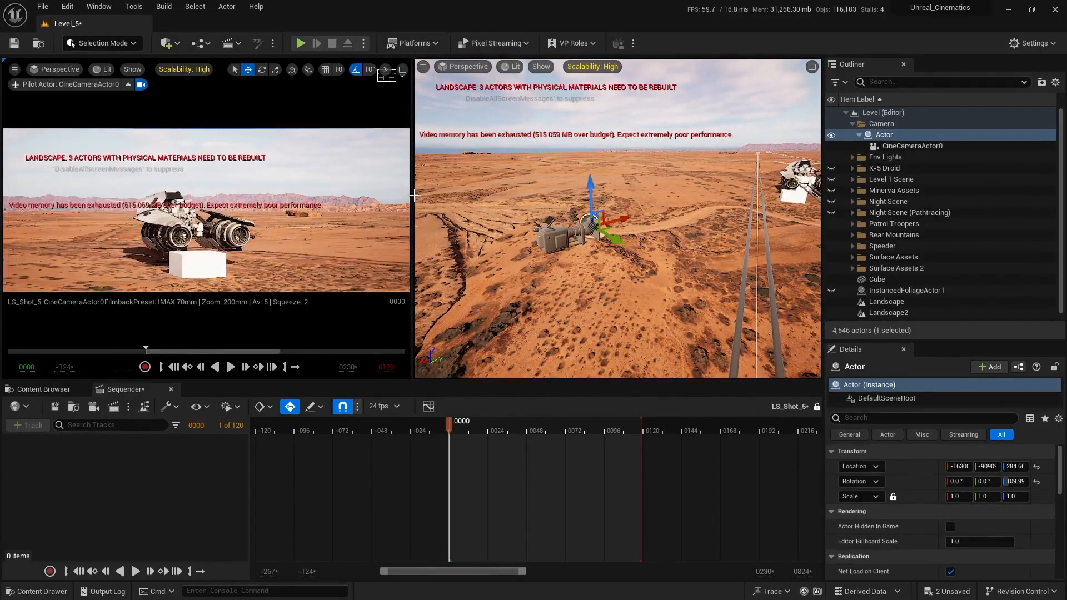
{"action": "left_click", "coordinate": [205, 268]}
{"action": "key", "text": "Delete"}
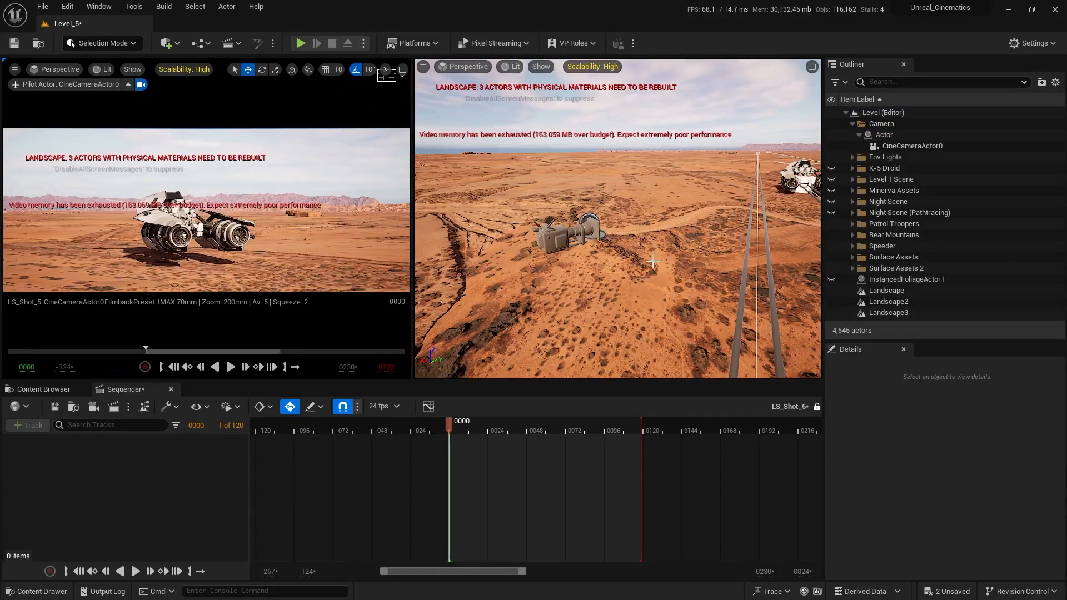
Move the parent Actor sideways and forward along its local axes to frame the speeder more closely
{"action": "right_click_drag", "start_coordinate": [653, 261], "coordinate": [634, 261]}
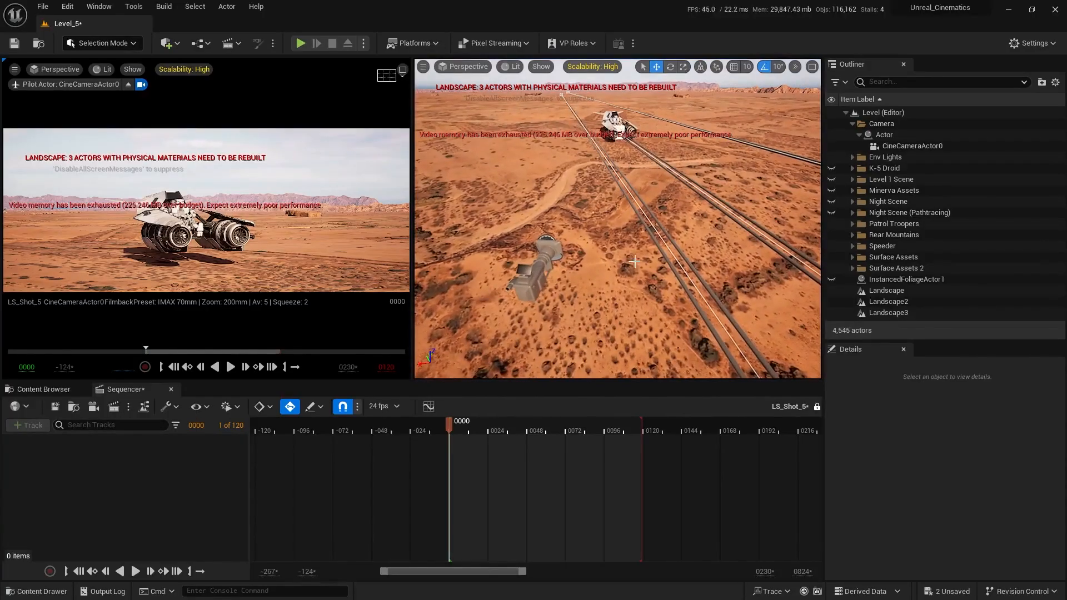
{"action": "left_click", "coordinate": [529, 279]}
{"action": "left_click", "coordinate": [884, 135]}
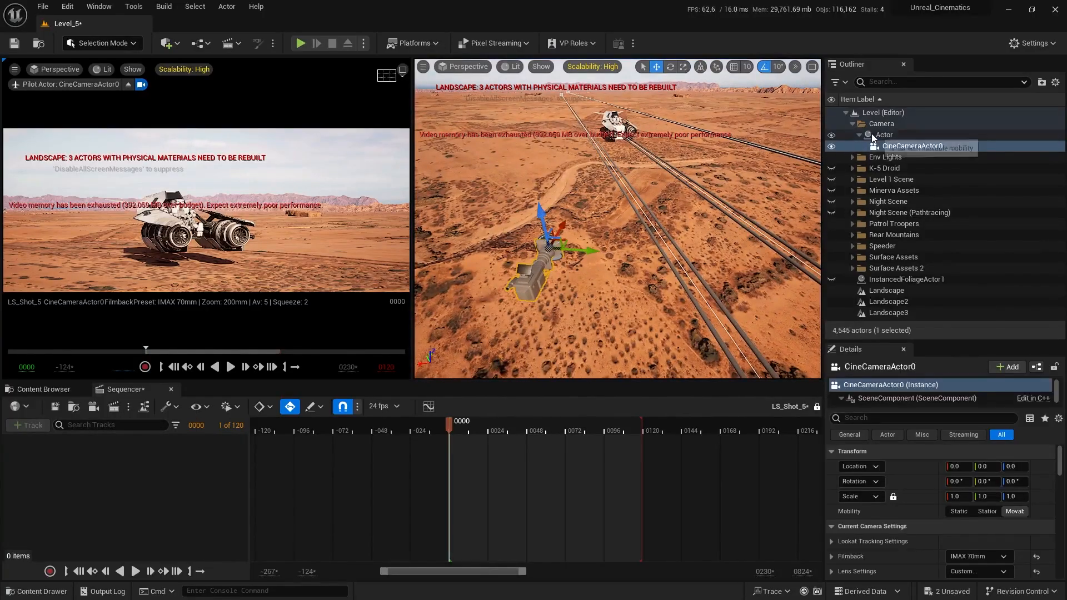
{"action": "left_click_drag", "start_coordinate": [589, 247], "coordinate": [564, 265]}
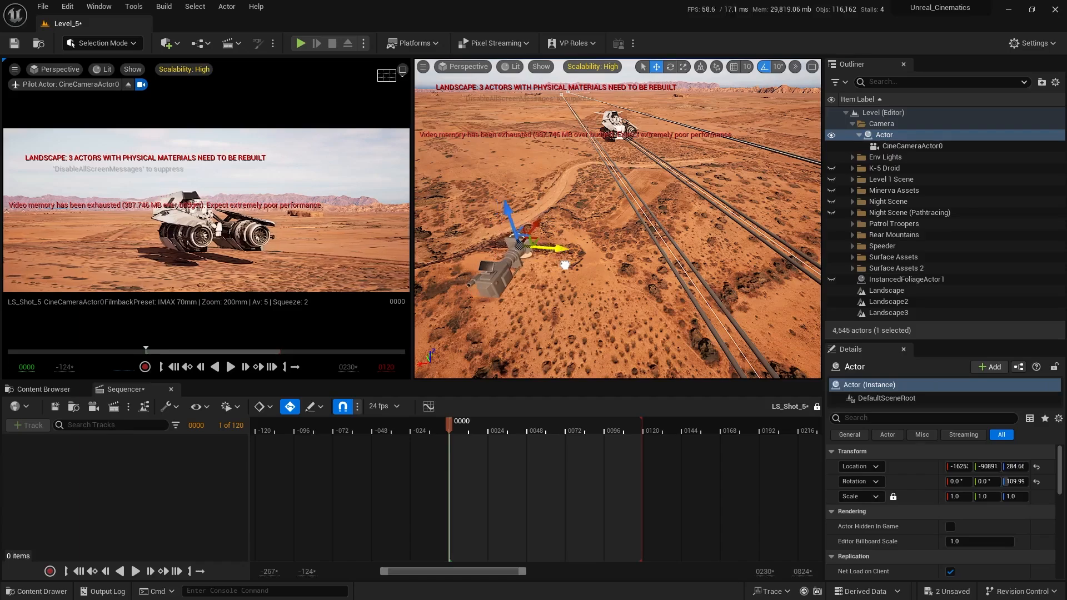
{"action": "right_click_drag", "start_coordinate": [625, 229], "coordinate": [628, 218]}
{"action": "left_click_drag", "start_coordinate": [604, 234], "coordinate": [641, 234]}
{"action": "key", "text": "w"}
{"action": "right_click_drag", "start_coordinate": [680, 261], "coordinate": [698, 260]}
Rotate the parent Actor to about 100° around Z and slide it sideways toward the rails to reframe the speeder
{"action": "key", "text": "e"}
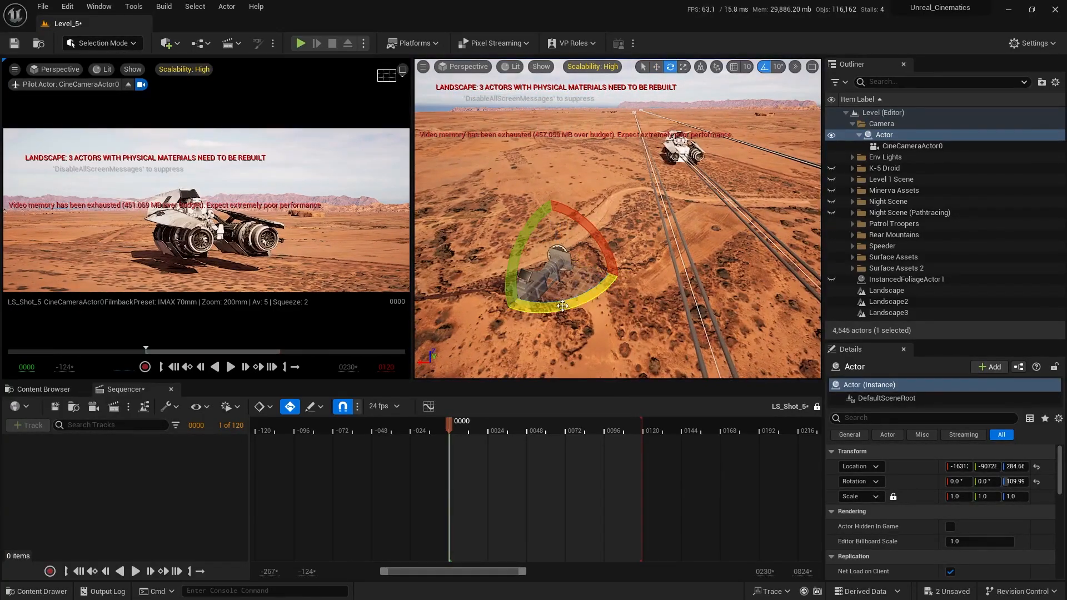
{"action": "left_click_drag", "start_coordinate": [563, 306], "coordinate": [547, 308]}
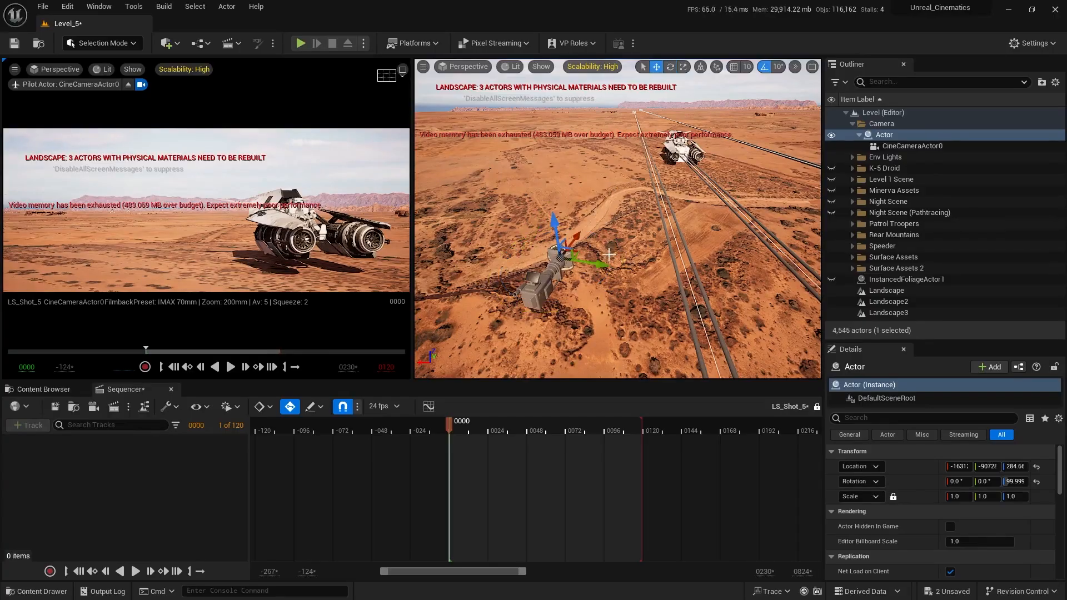
{"action": "left_click_drag", "start_coordinate": [606, 264], "coordinate": [667, 265]}
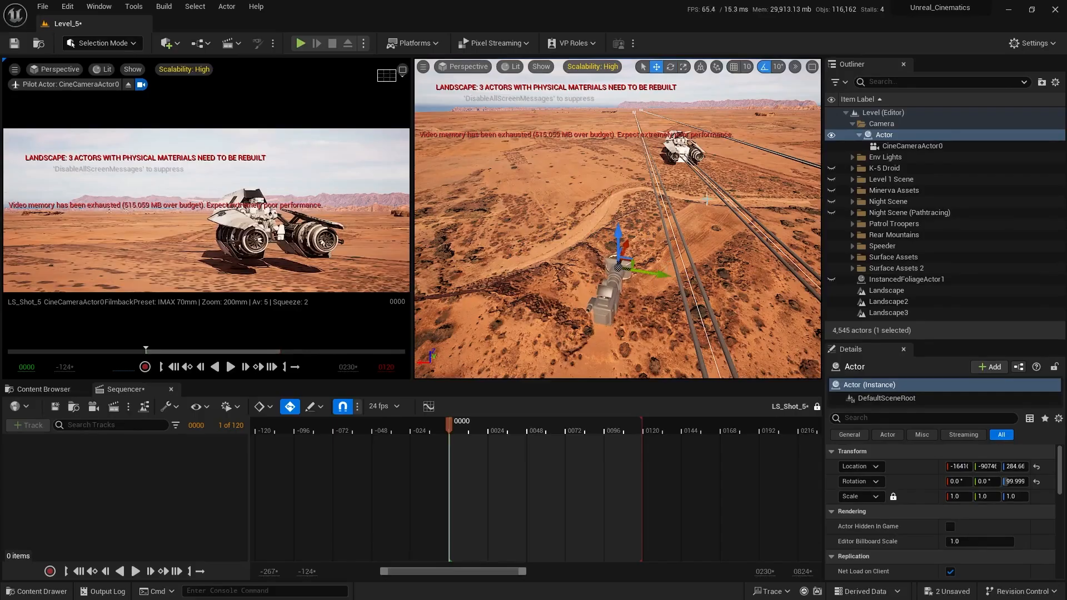
{"action": "mouse_move", "coordinate": [706, 199]}
{"action": "right_mouse_down"}
{"action": "mouse_move", "coordinate": [732, 193]}
{"action": "mouse_move", "coordinate": [716, 199]}
{"action": "right_mouse_up"}
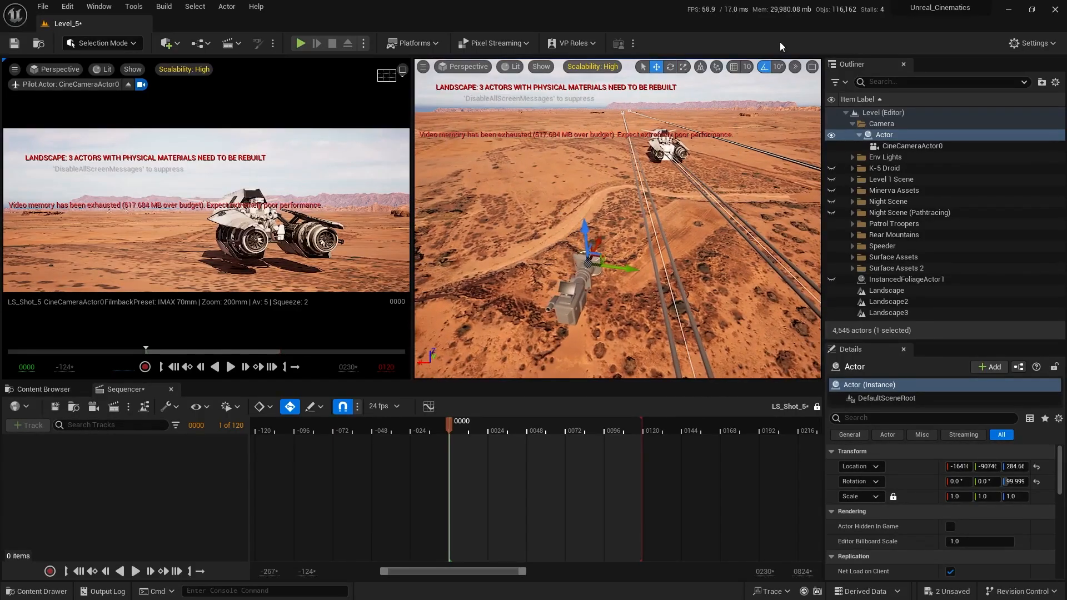
Turn off rotation snapping and rotate the parent Actor to about 104.75° around Z
{"action": "left_click", "coordinate": [764, 67]}
{"action": "key", "text": "e"}
{"action": "left_click_drag", "start_coordinate": [645, 256], "coordinate": [627, 301]}
{"action": "key", "text": "w"}
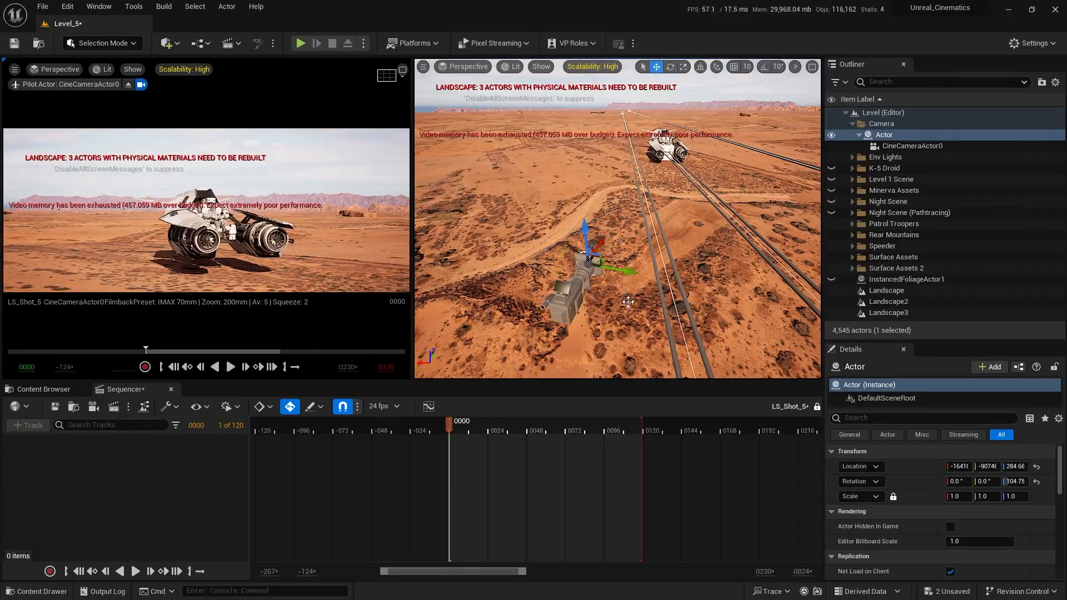
{"action": "right_click_drag", "start_coordinate": [674, 264], "coordinate": [574, 210]}
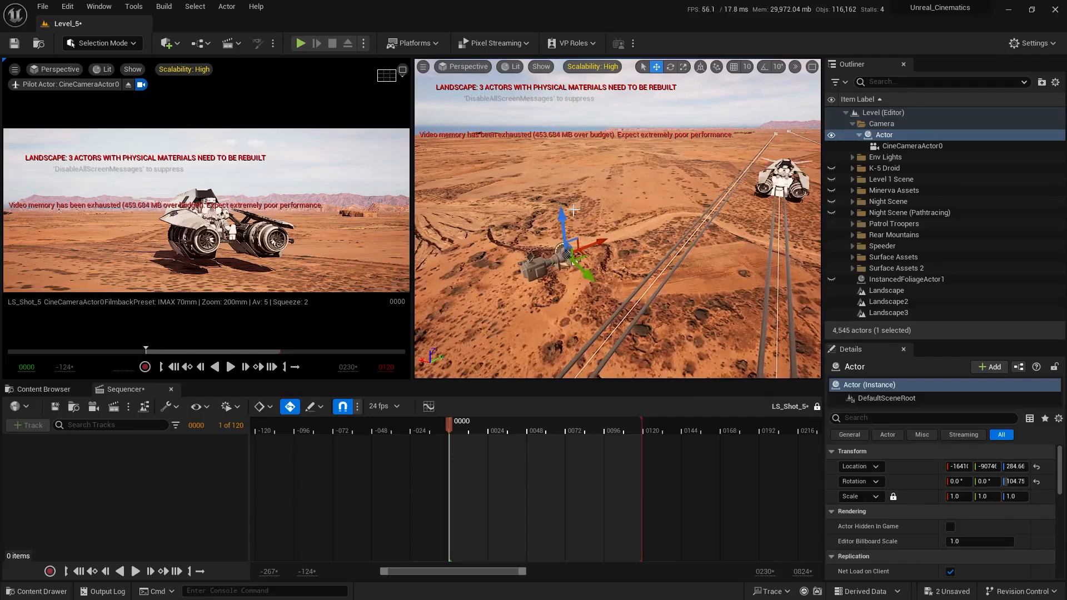
Raise the parent Actor to a Z location of 306 while checking the speeder's framing in an enlarged camera view
{"action": "left_click_drag", "start_coordinate": [563, 216], "coordinate": [568, 210]}
{"action": "right_click_drag", "start_coordinate": [737, 229], "coordinate": [689, 229]}
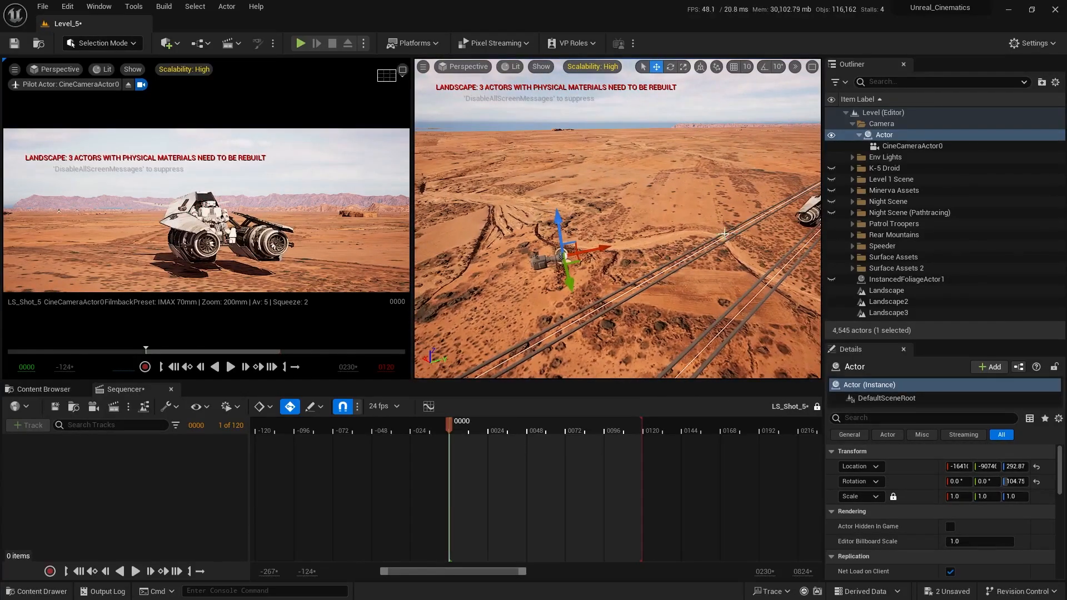
{"action": "left_click", "coordinate": [402, 70]}
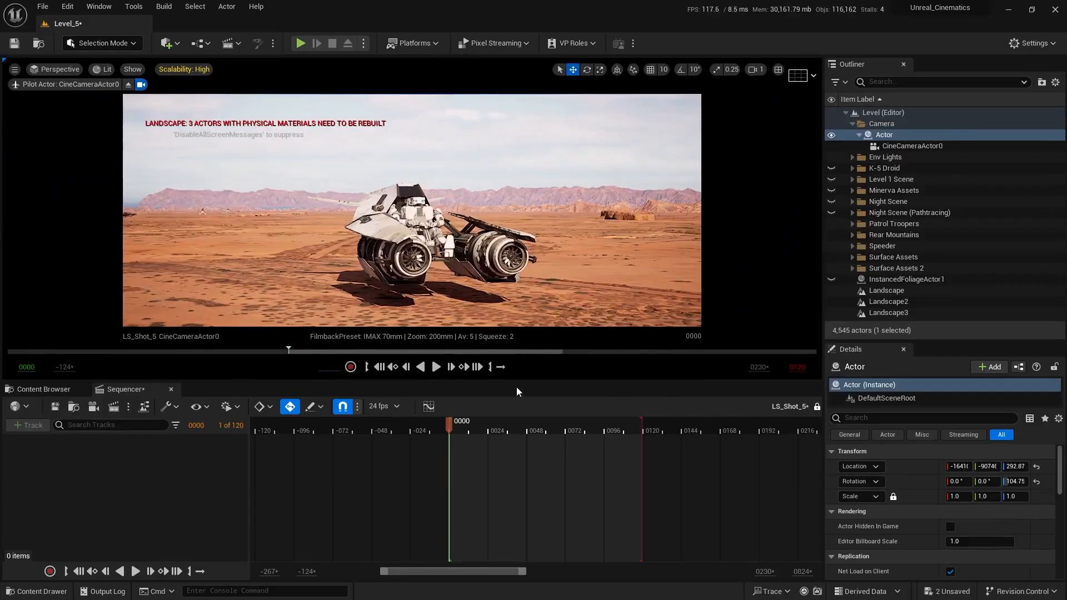
{"action": "left_click_drag", "start_coordinate": [511, 380], "coordinate": [507, 418]}
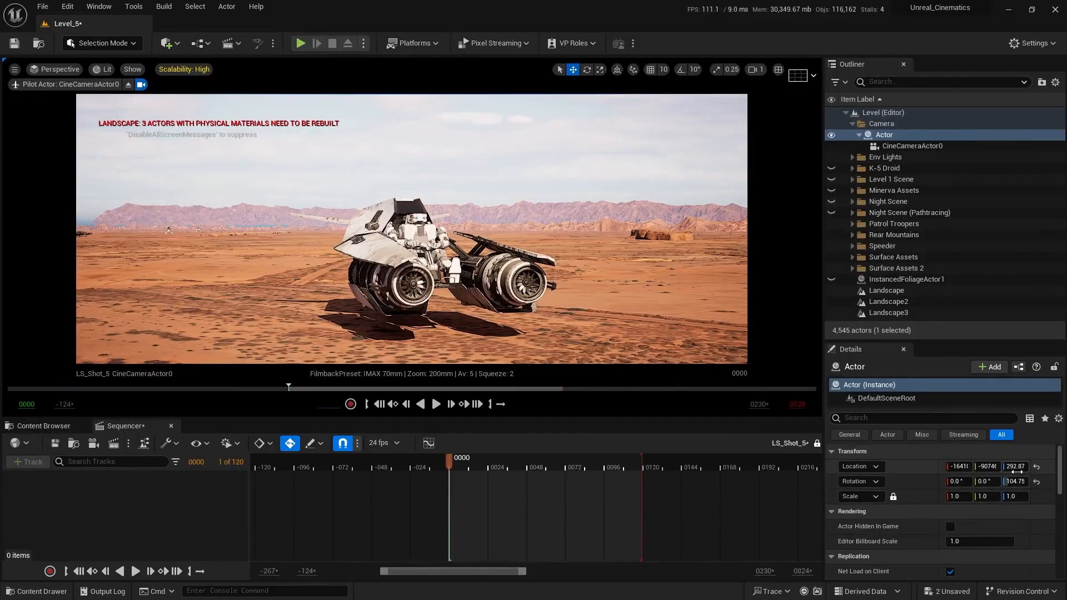
{"action": "left_click_drag", "start_coordinate": [1016, 466], "coordinate": [1023, 467]}
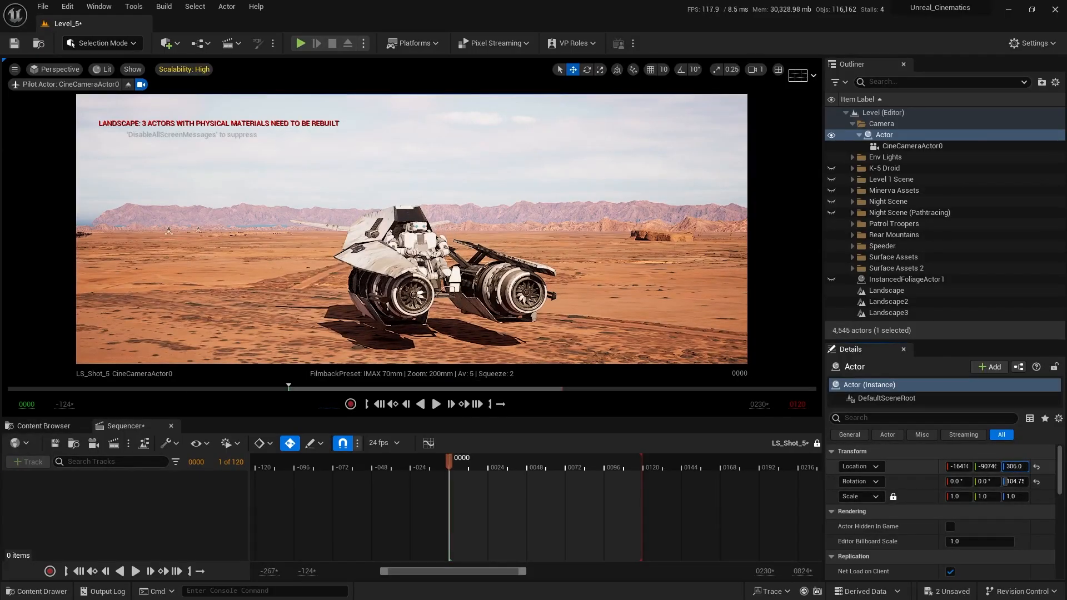
Restore the two-viewport layout, tilt the parent Actor to about -2.3° around Y and raise it to about Z 321
{"action": "left_click", "coordinate": [778, 70]}
{"action": "key", "text": "f"}
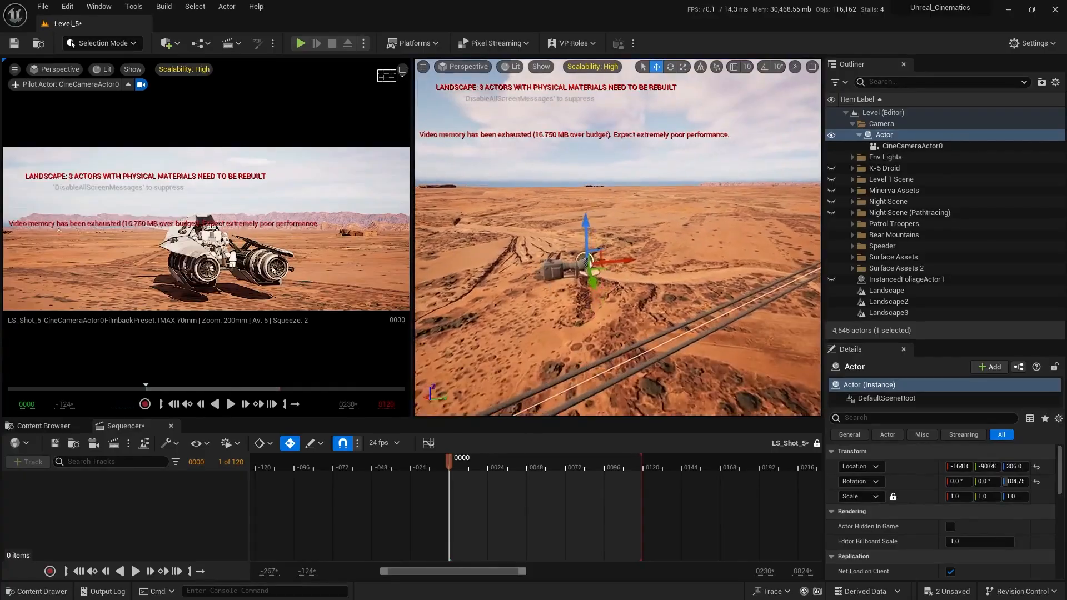
{"action": "key", "text": "e"}
{"action": "left_click_drag", "start_coordinate": [527, 228], "coordinate": [599, 207]}
{"action": "key", "text": "w"}
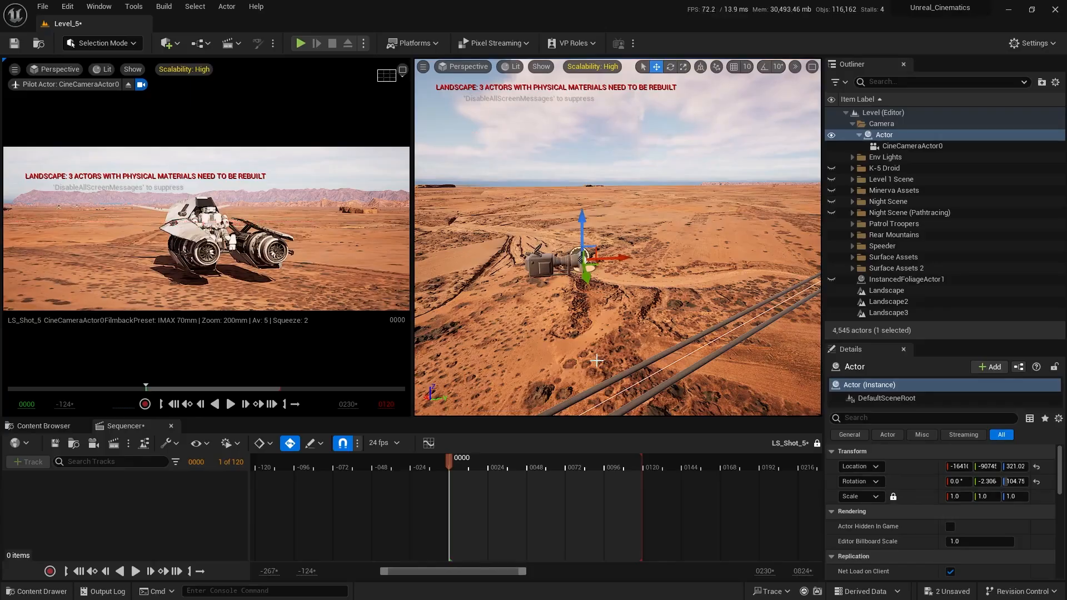
Unlock the LS_Shot_5 sequence and add the speeder's CameraRig_Rail3 to it
{"action": "key", "text": "a"}
{"action": "right_click_drag", "start_coordinate": [596, 361], "coordinate": [697, 358]}
{"action": "key", "text": "d"}
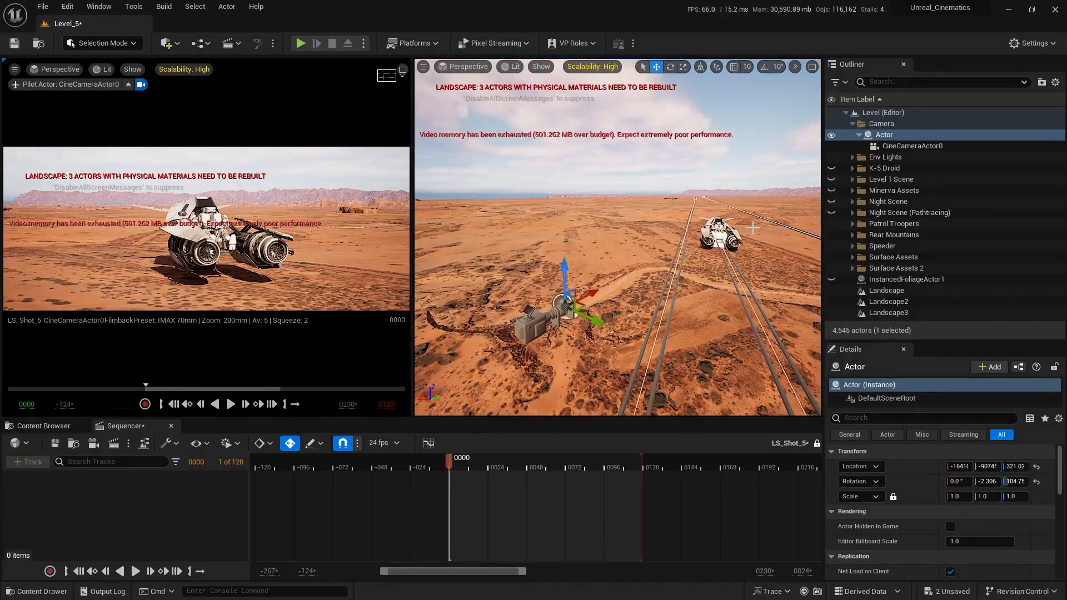
{"action": "right_click_drag", "start_coordinate": [752, 284], "coordinate": [818, 276]}
{"action": "key", "text": "w"}
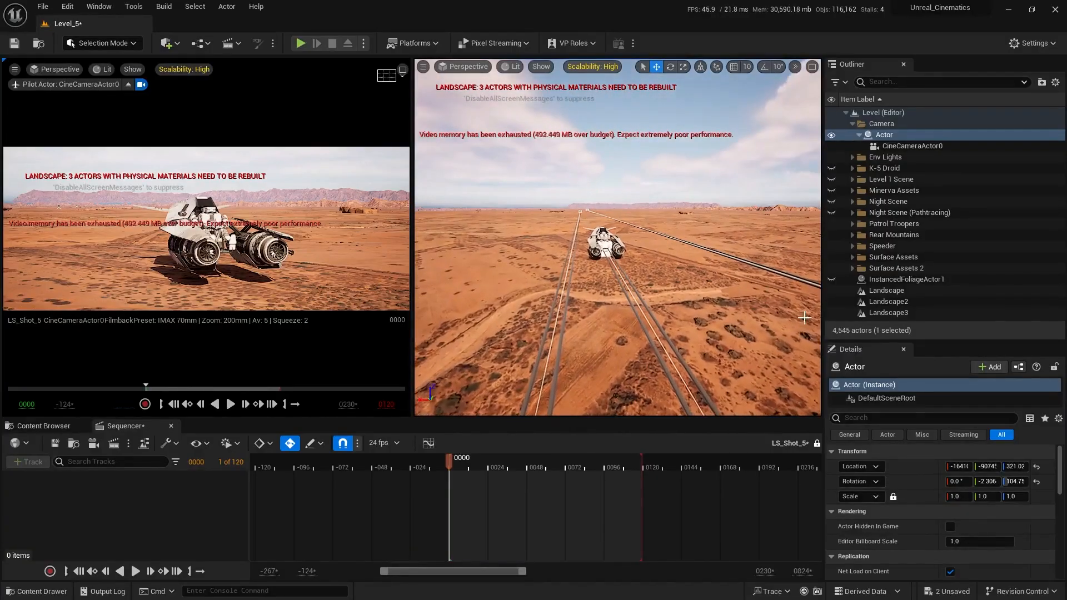
{"action": "left_click", "coordinate": [852, 247]}
{"action": "left_click", "coordinate": [908, 260]}
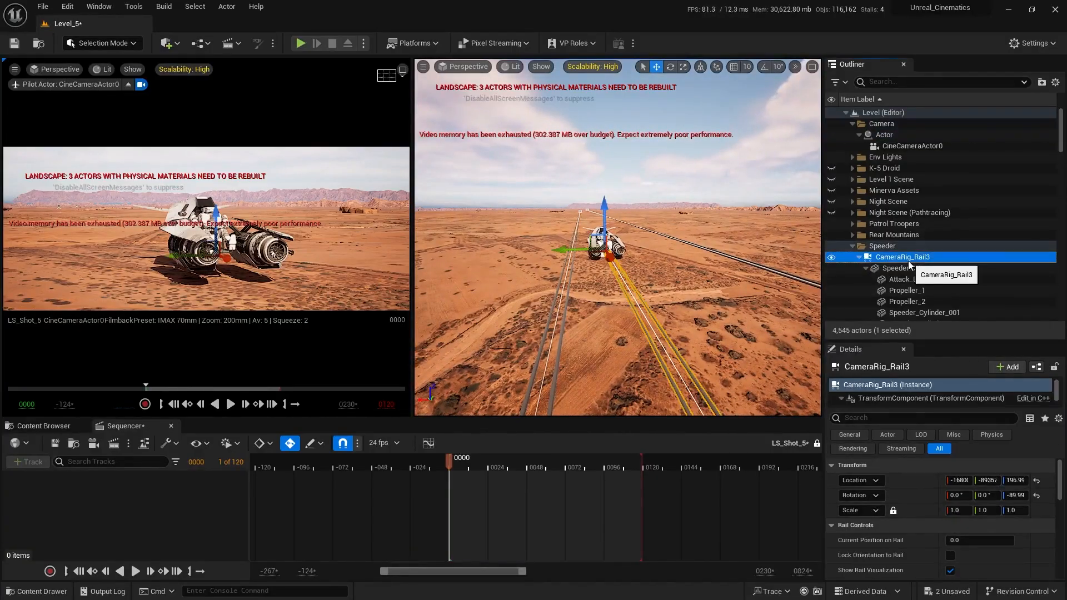
{"action": "left_click_drag", "start_coordinate": [903, 259], "coordinate": [87, 512]}
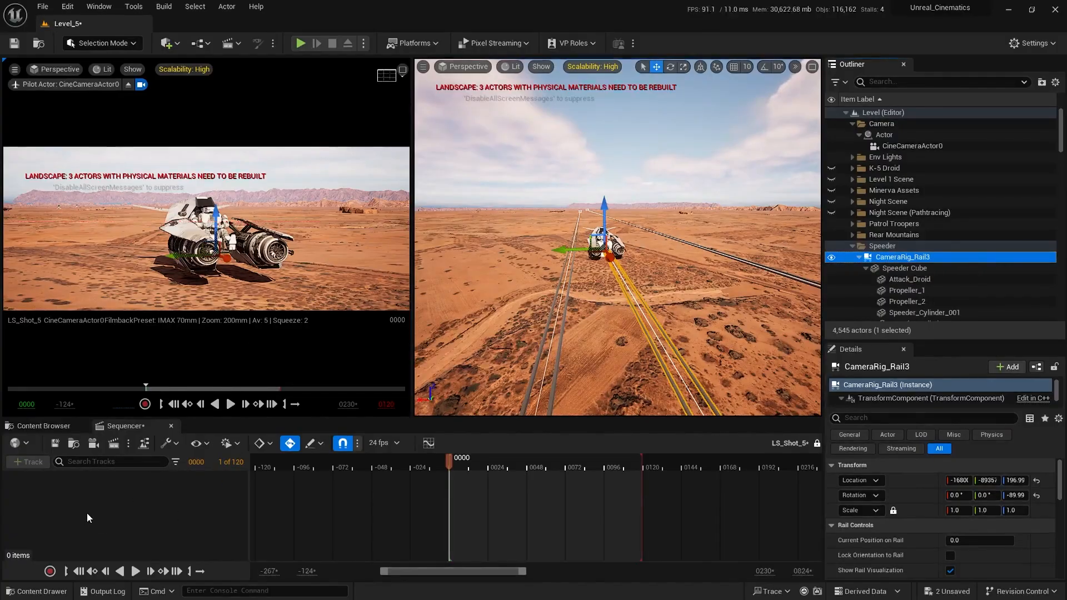
{"action": "left_click", "coordinate": [817, 443]}
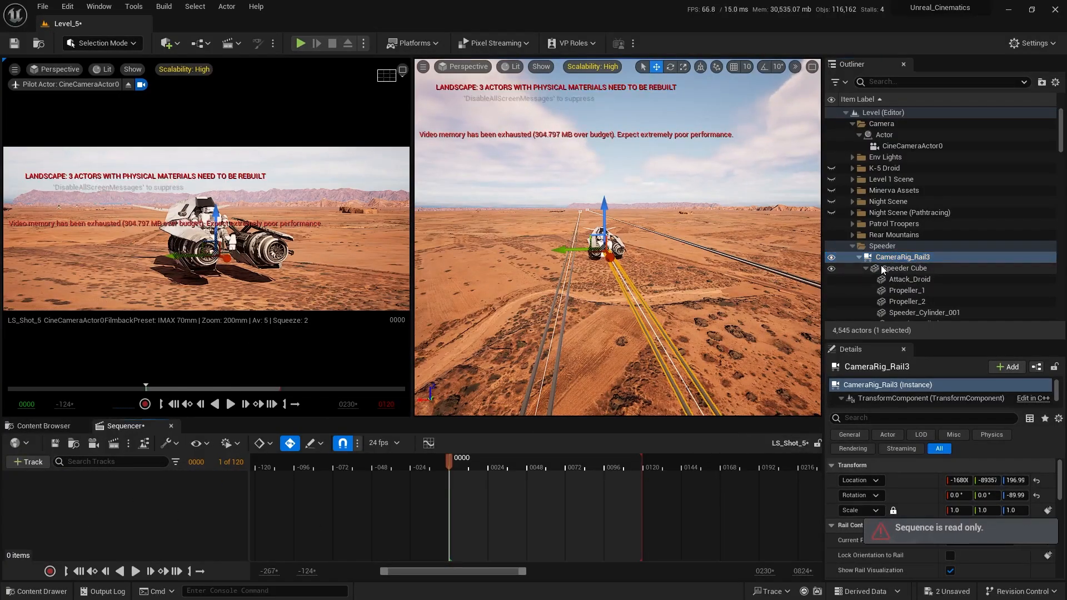
{"action": "left_click_drag", "start_coordinate": [889, 259], "coordinate": [168, 495]}
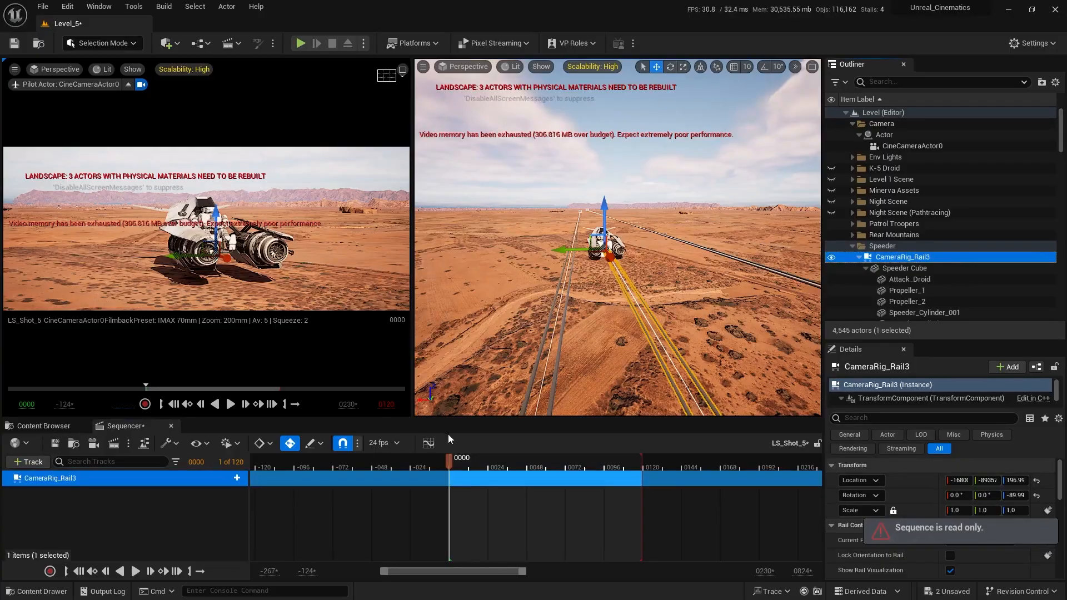
Add a Current Position on Rail track to CameraRig_Rail3, keyed at frame 0, and set its value to 1.0 at frame 120
{"action": "left_click_drag", "start_coordinate": [461, 419], "coordinate": [428, 343]}
{"action": "left_click", "coordinate": [236, 403]}
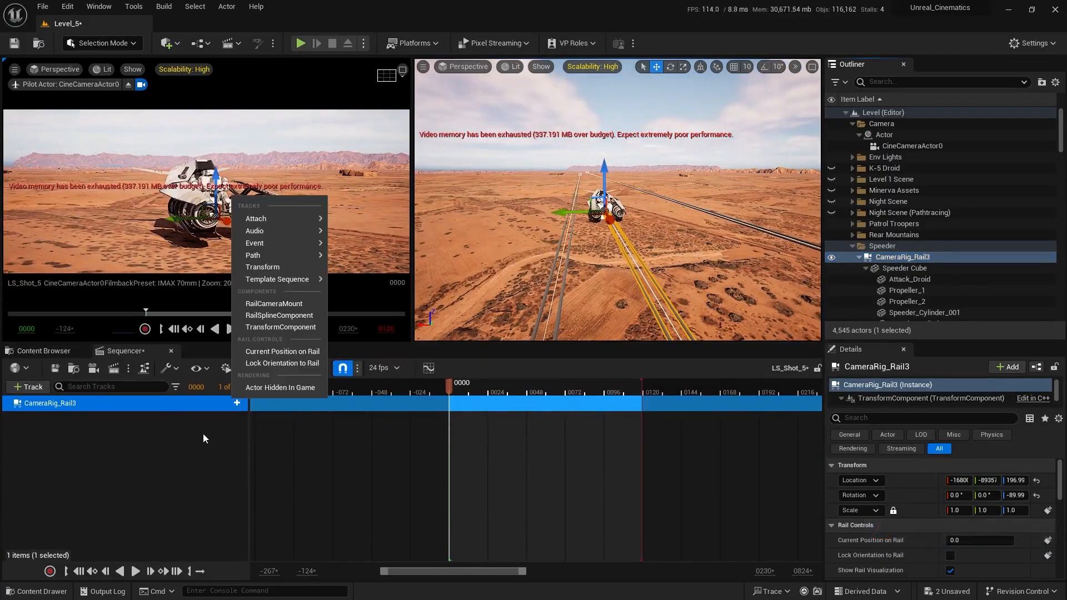
{"action": "left_click", "coordinate": [252, 354]}
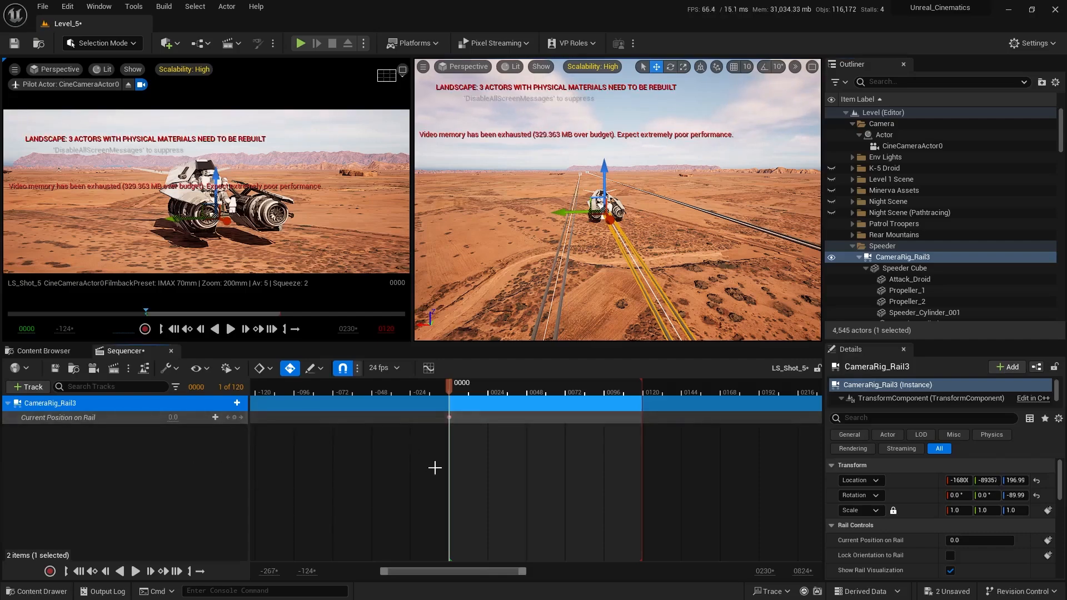
{"action": "right_click_drag", "start_coordinate": [530, 487], "coordinate": [424, 495]}
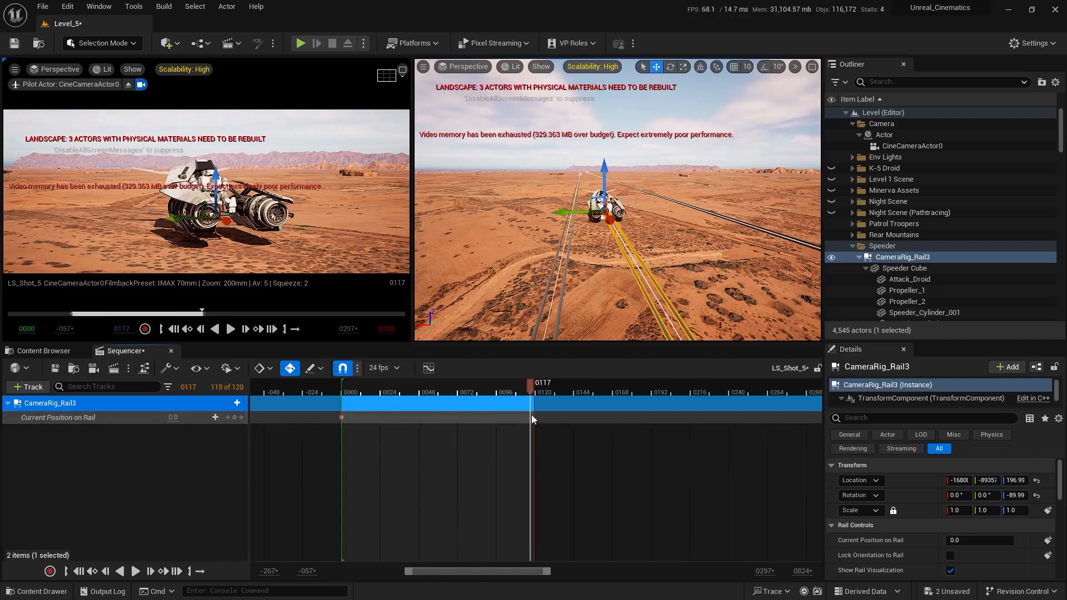
{"action": "left_click_drag", "start_coordinate": [532, 414], "coordinate": [536, 415]}
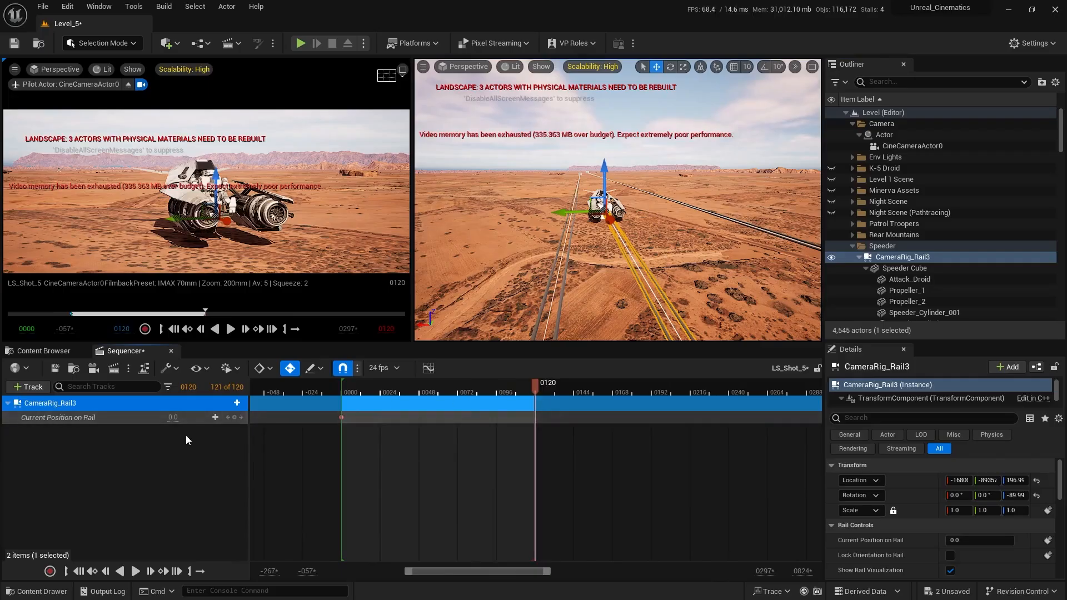
{"action": "left_click_drag", "start_coordinate": [176, 417], "coordinate": [223, 416]}
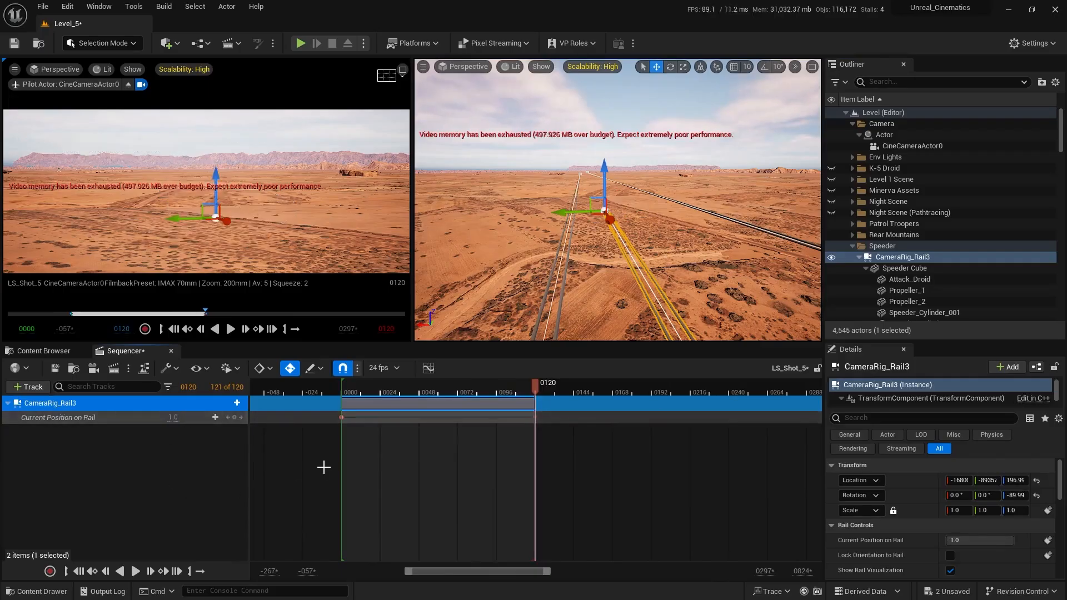
Set the interpolation of the Current Position on Rail keys to Linear
{"action": "left_click_drag", "start_coordinate": [286, 484], "coordinate": [309, 475]}
{"action": "left_click_drag", "start_coordinate": [656, 387], "coordinate": [654, 396]}
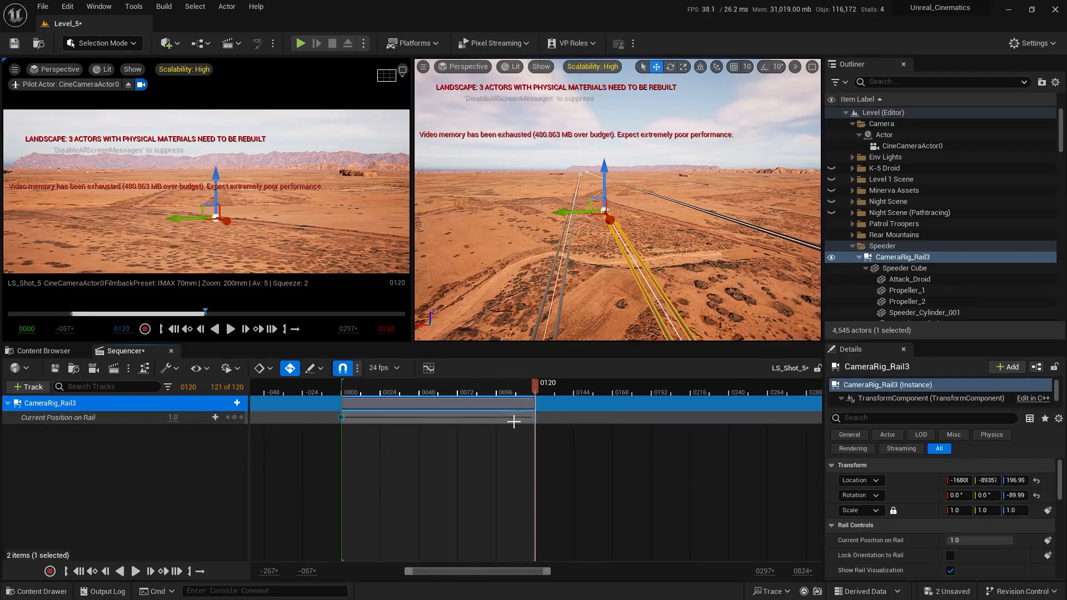
{"action": "right_click", "coordinate": [343, 417]}
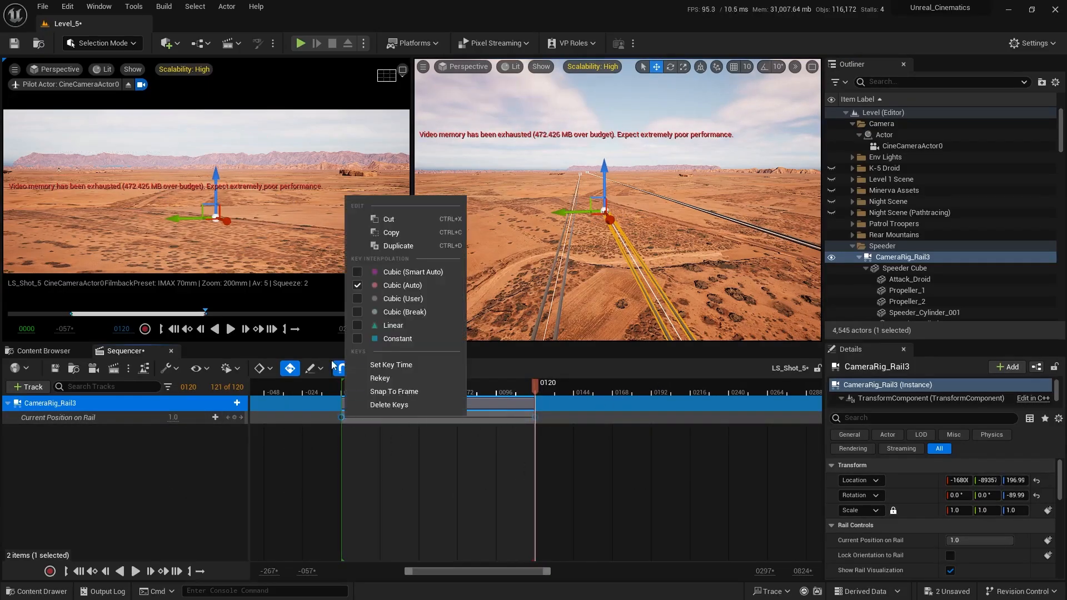
{"action": "left_click", "coordinate": [389, 325]}
{"action": "left_click", "coordinate": [410, 443]}
Return to frame 0, add CineCameraActor0 to the sequence and stop piloting it in the second viewport
{"action": "left_click", "coordinate": [341, 387]}
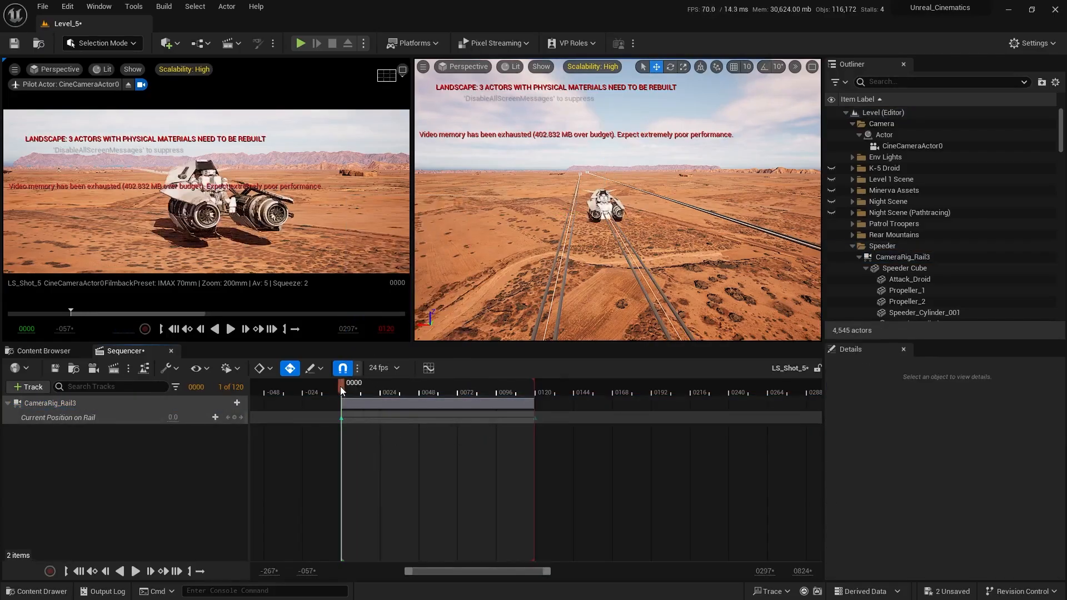
{"action": "left_click", "coordinate": [899, 148]}
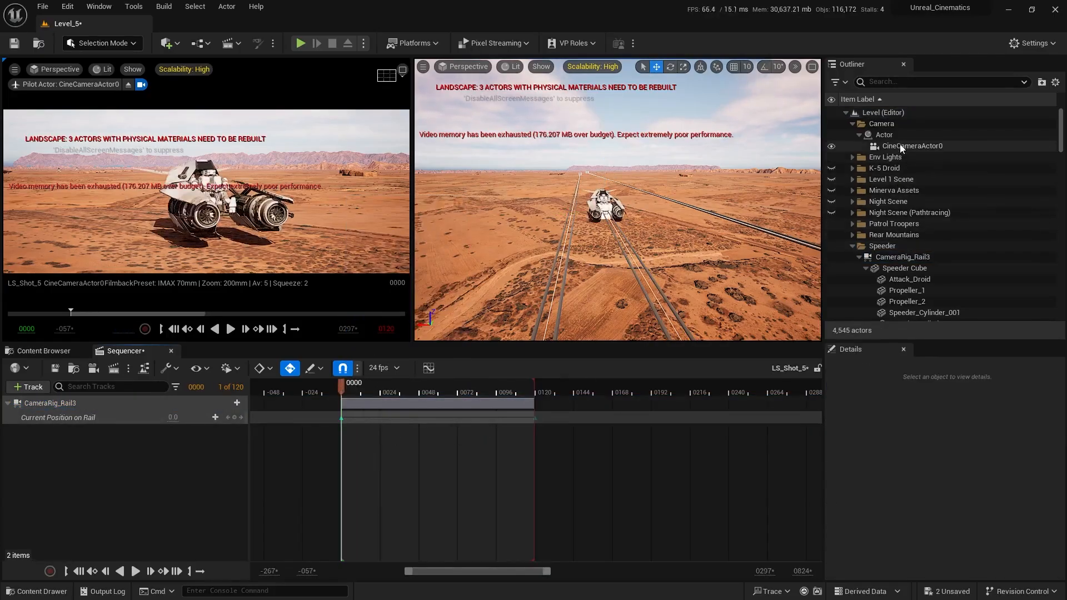
{"action": "left_click_drag", "start_coordinate": [899, 151], "coordinate": [841, 185]}
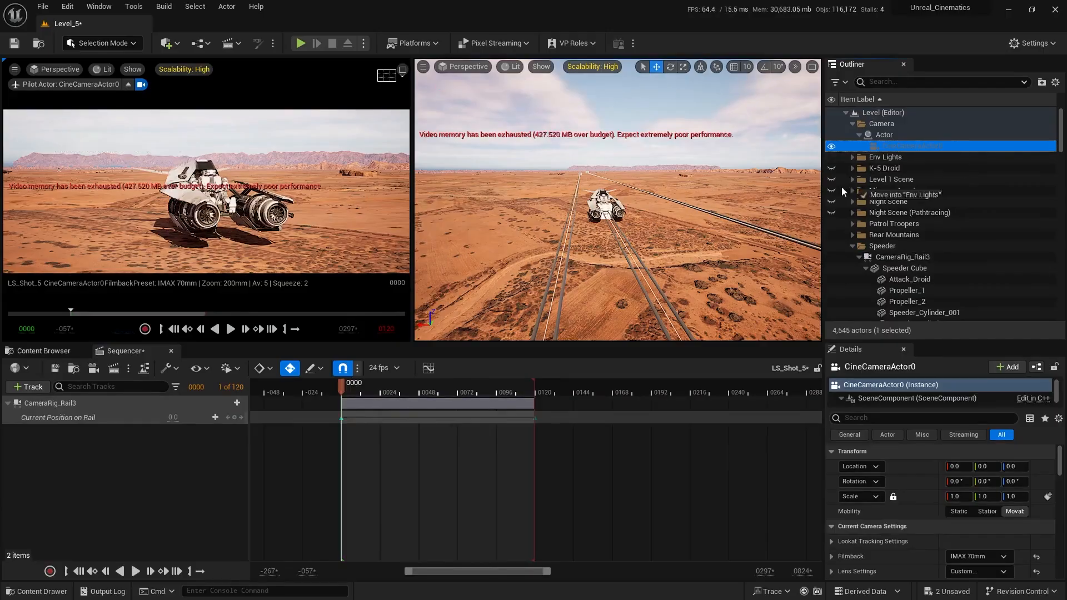
{"action": "left_click_drag", "start_coordinate": [156, 460], "coordinate": [136, 467]}
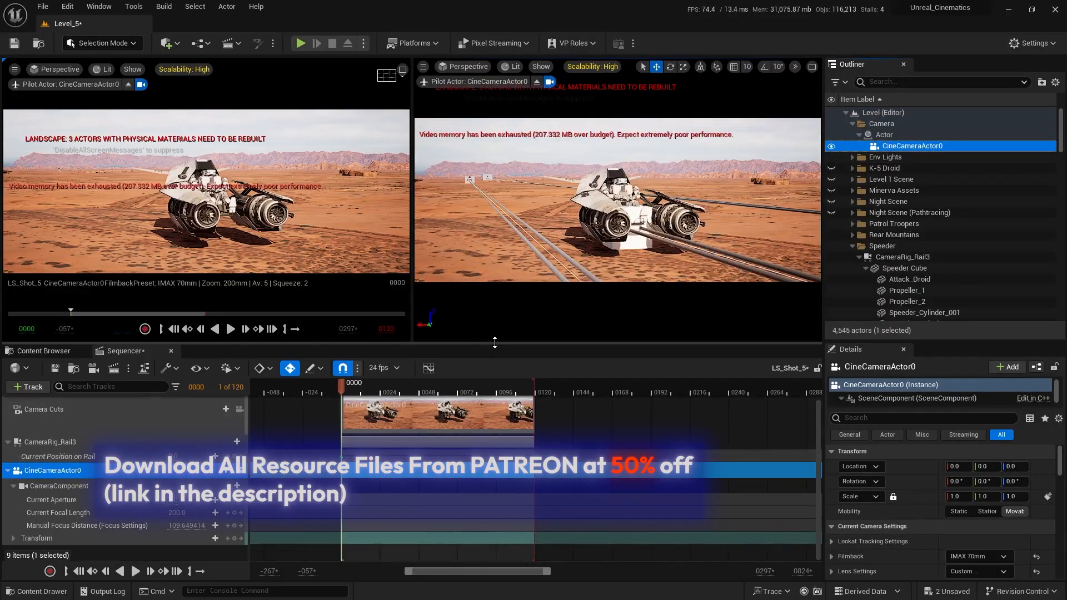
{"action": "left_click_drag", "start_coordinate": [494, 342], "coordinate": [494, 276]}
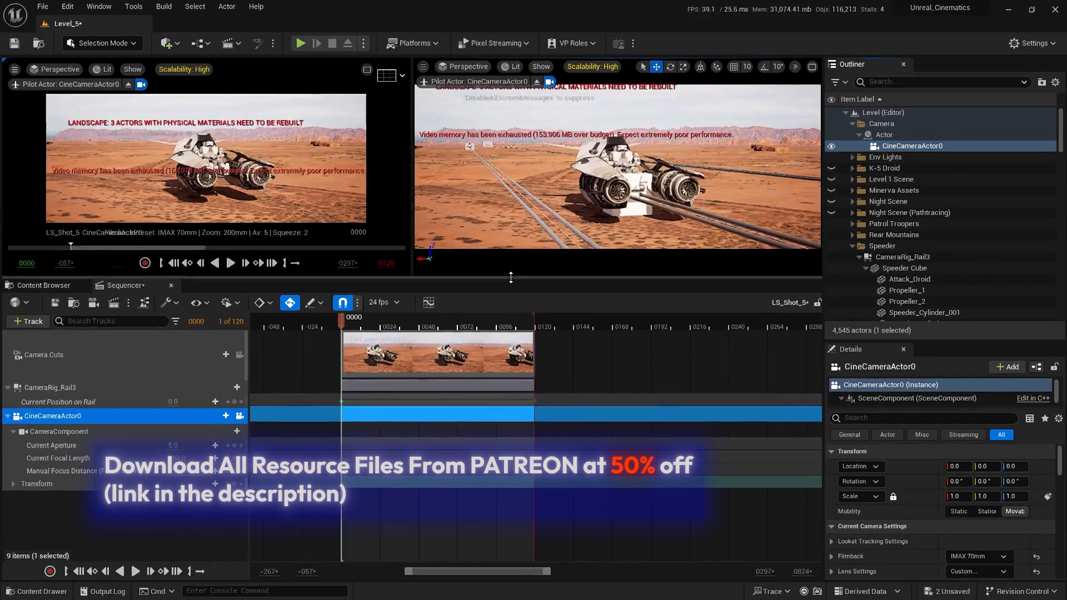
{"action": "left_click", "coordinate": [536, 82]}
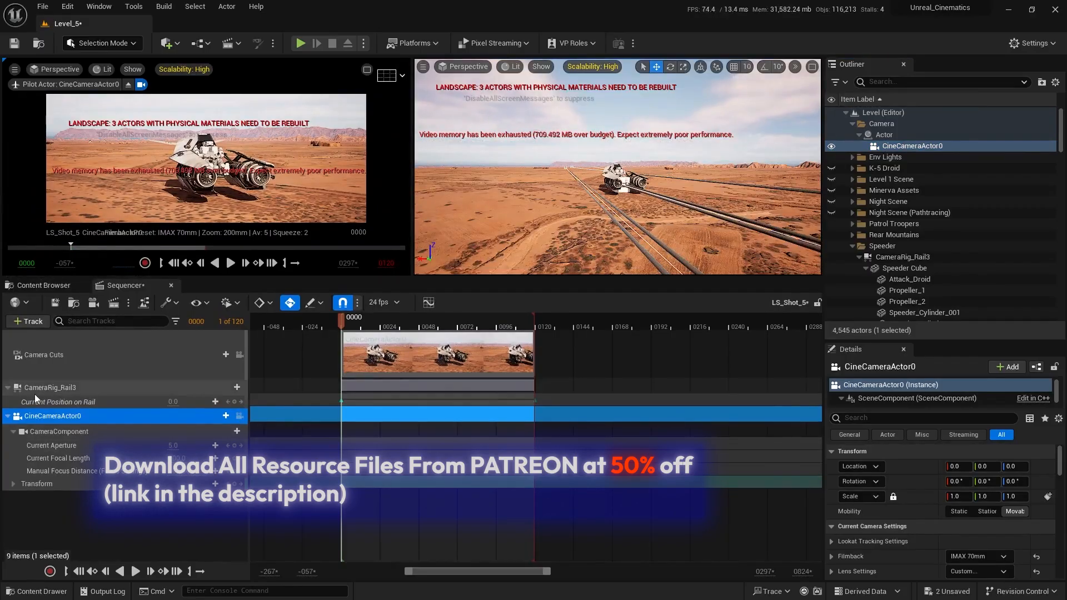
Place the CameraRig_Rail3 track below the camera track and key the camera's Location at frame 0
{"action": "left_click_drag", "start_coordinate": [34, 391], "coordinate": [45, 444]}
{"action": "left_click", "coordinate": [14, 455]}
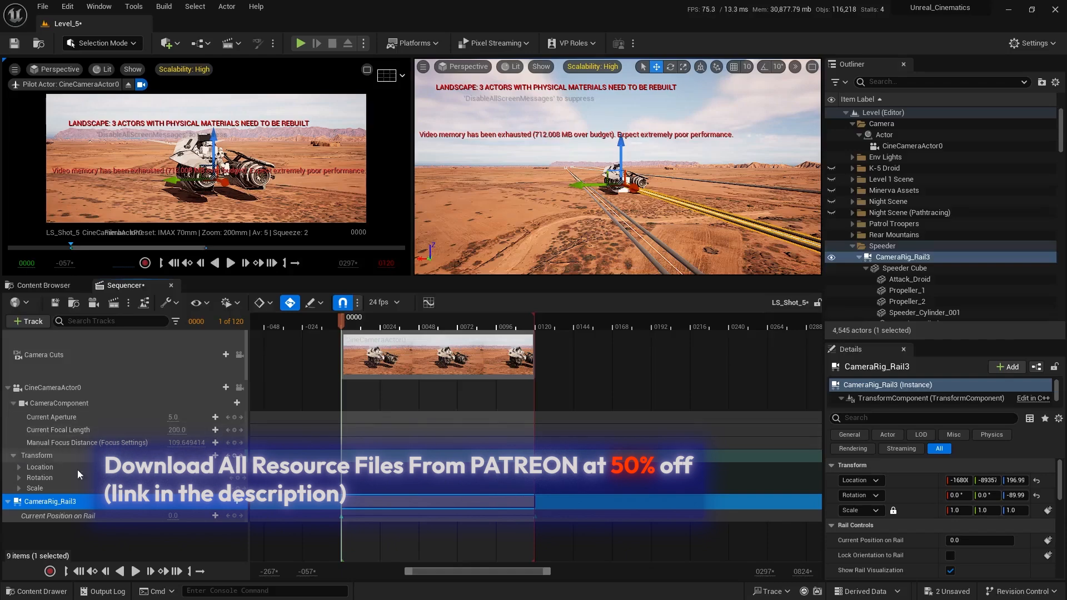
{"action": "left_click", "coordinate": [19, 466]}
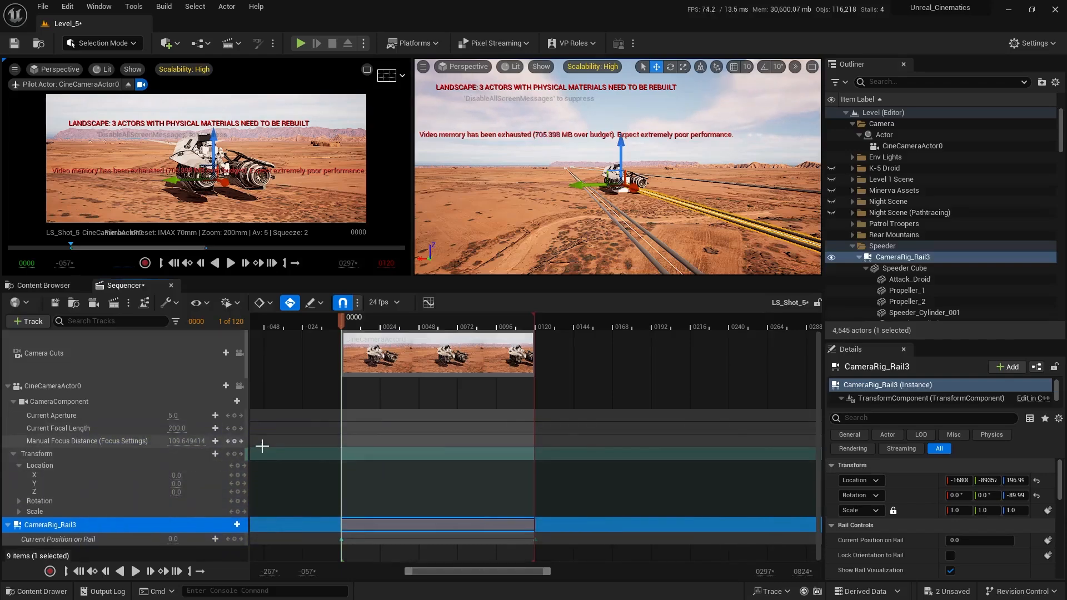
{"action": "left_click", "coordinate": [238, 467]}
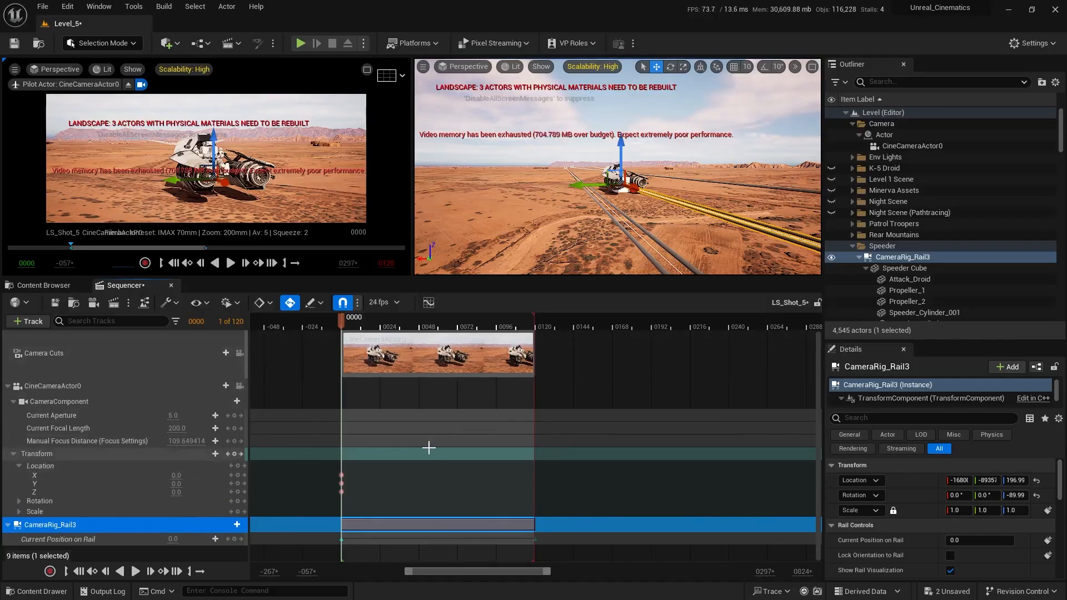
At frame 120, switch the gizmo to world space and move CineCameraActor0 along the rails toward the speeder's end position
{"action": "left_click_drag", "start_coordinate": [393, 319], "coordinate": [532, 357]}
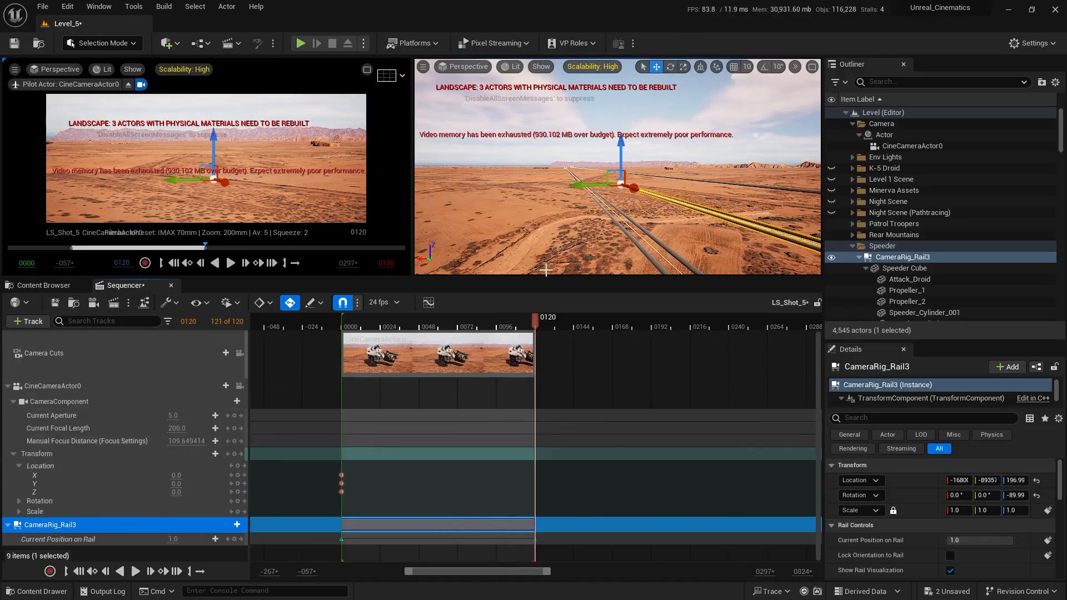
{"action": "left_click", "coordinate": [918, 146]}
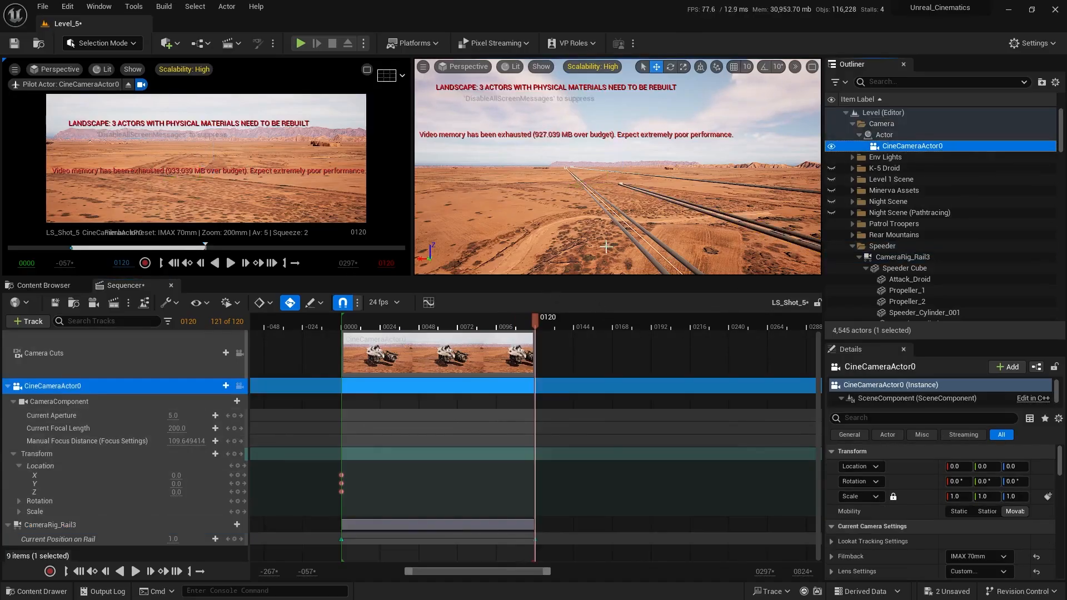
{"action": "key", "text": "f"}
{"action": "key", "text": "s"}
{"action": "right_click_drag", "start_coordinate": [645, 228], "coordinate": [738, 80]}
{"action": "key", "text": "d"}
{"action": "left_click", "coordinate": [701, 69]}
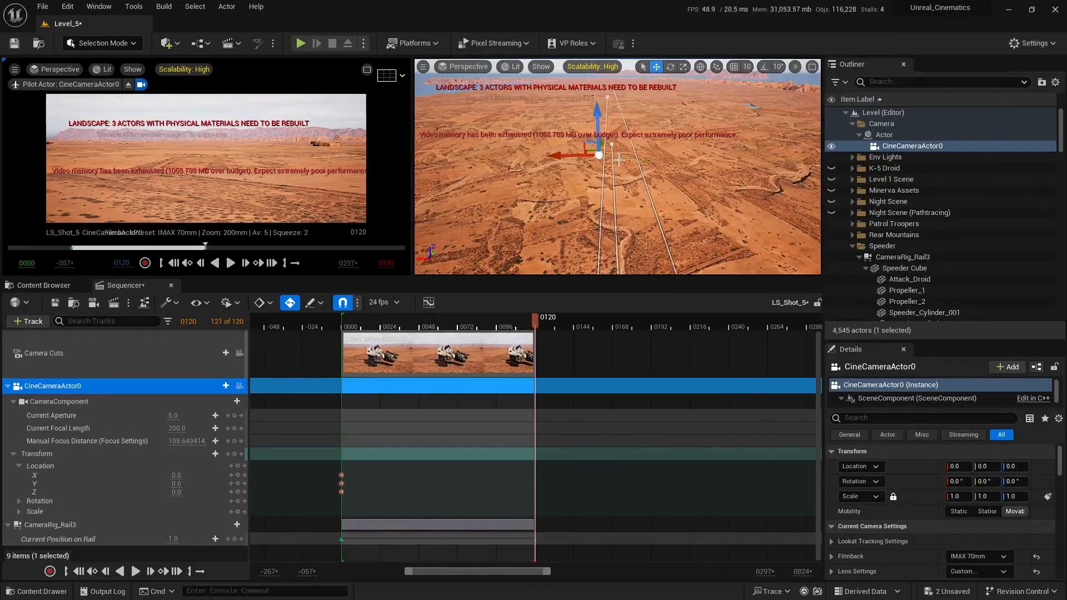
{"action": "key", "text": "a"}
{"action": "mouse_move", "coordinate": [584, 263]}
{"action": "right_mouse_down"}
{"action": "mouse_move", "coordinate": [611, 266]}
{"action": "mouse_move", "coordinate": [584, 262]}
{"action": "right_mouse_up"}
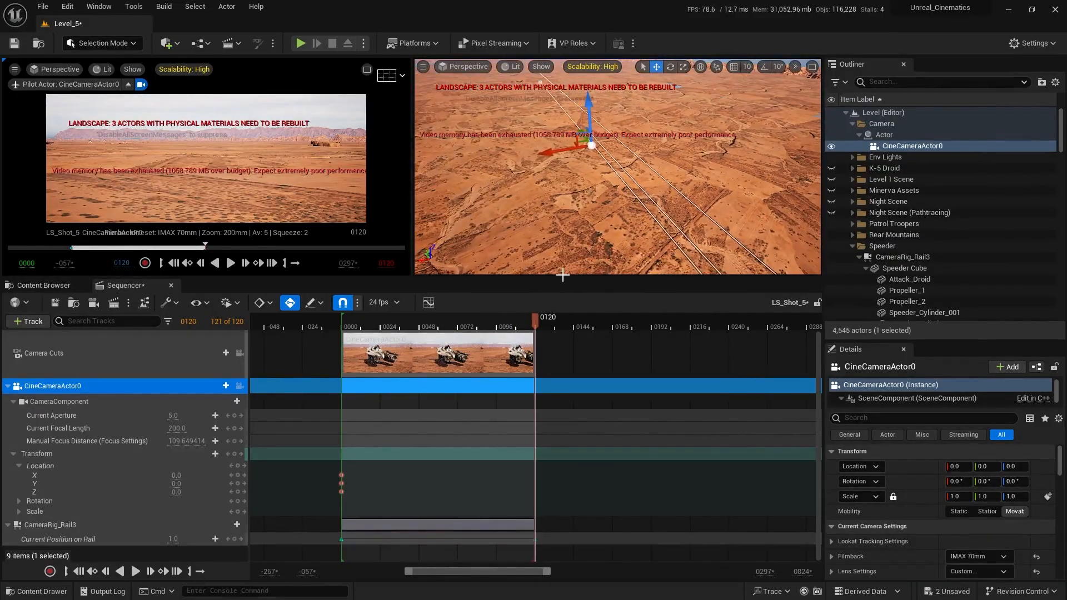
{"action": "left_click_drag", "start_coordinate": [563, 276], "coordinate": [563, 351]}
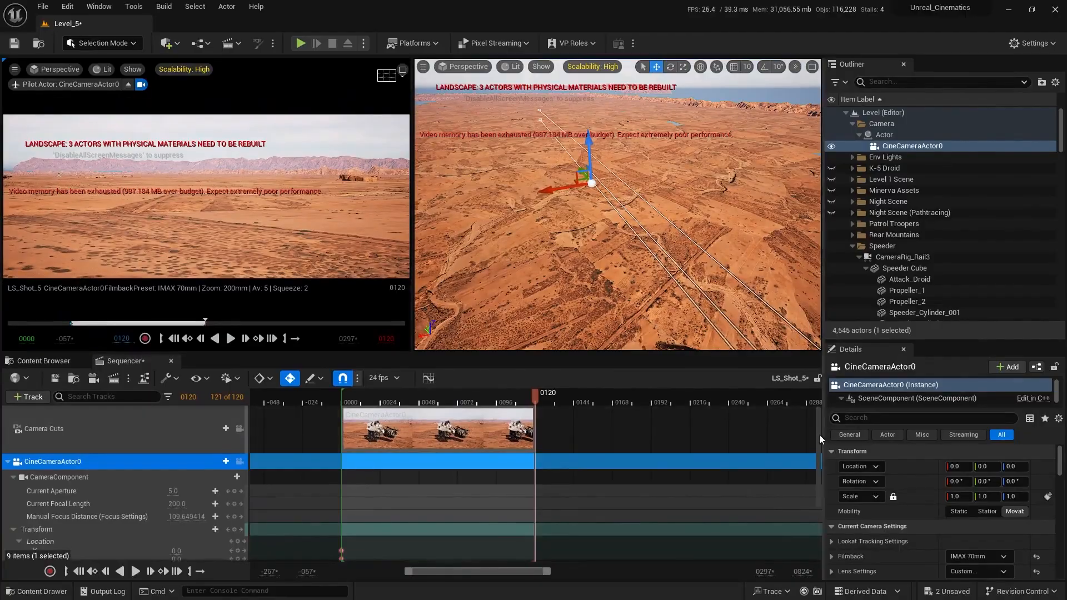
{"action": "left_click_drag", "start_coordinate": [819, 434], "coordinate": [814, 471]}
{"action": "key", "text": "a"}
{"action": "right_click_drag", "start_coordinate": [721, 219], "coordinate": [806, 208]}
{"action": "key", "text": "s"}
{"action": "right_click_drag", "start_coordinate": [499, 229], "coordinate": [495, 229]}
{"action": "left_click_drag", "start_coordinate": [517, 217], "coordinate": [648, 234]}
Fine-tune CineCameraActor0 at frame 120 to reframe the speeder, at about X -126799, Y 33417, Z -5107
{"action": "key", "text": "w"}
{"action": "mouse_move", "coordinate": [614, 271]}
{"action": "right_mouse_down"}
{"action": "mouse_move", "coordinate": [650, 272]}
{"action": "mouse_move", "coordinate": [611, 254]}
{"action": "mouse_move", "coordinate": [619, 262]}
{"action": "right_mouse_up"}
{"action": "key", "text": "f"}
{"action": "key", "text": "s"}
{"action": "key", "text": "w"}
{"action": "key", "text": "s"}
{"action": "key", "text": "w"}
{"action": "key", "text": "s"}
{"action": "left_click_drag", "start_coordinate": [674, 268], "coordinate": [602, 258]}
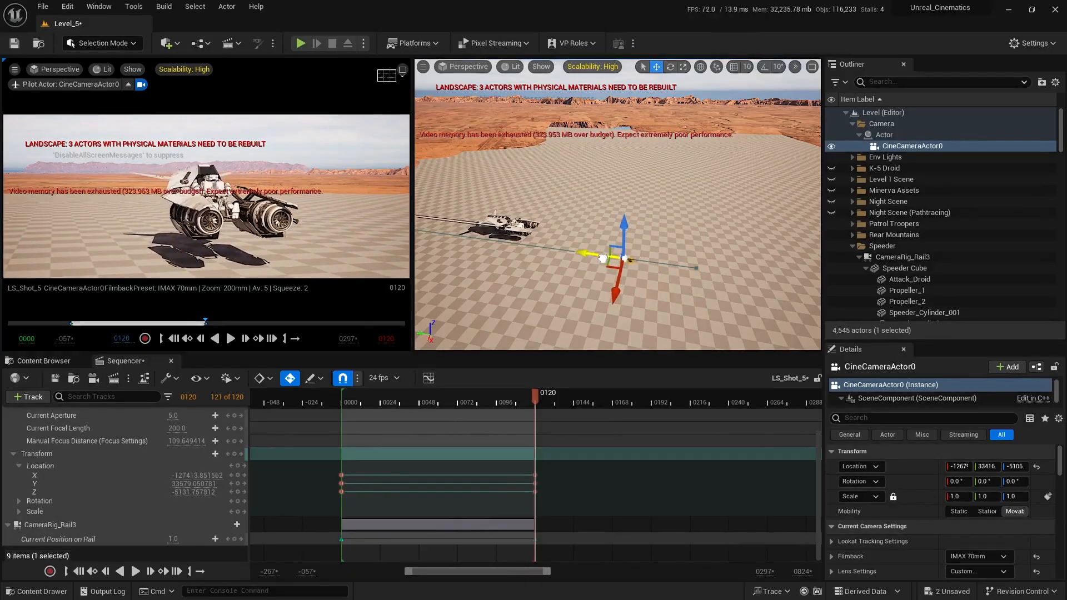
Set all of CineCameraActor0's Location keys to Linear interpolation and play the shot from frame 0
{"action": "left_click_drag", "start_coordinate": [589, 457], "coordinate": [310, 519]}
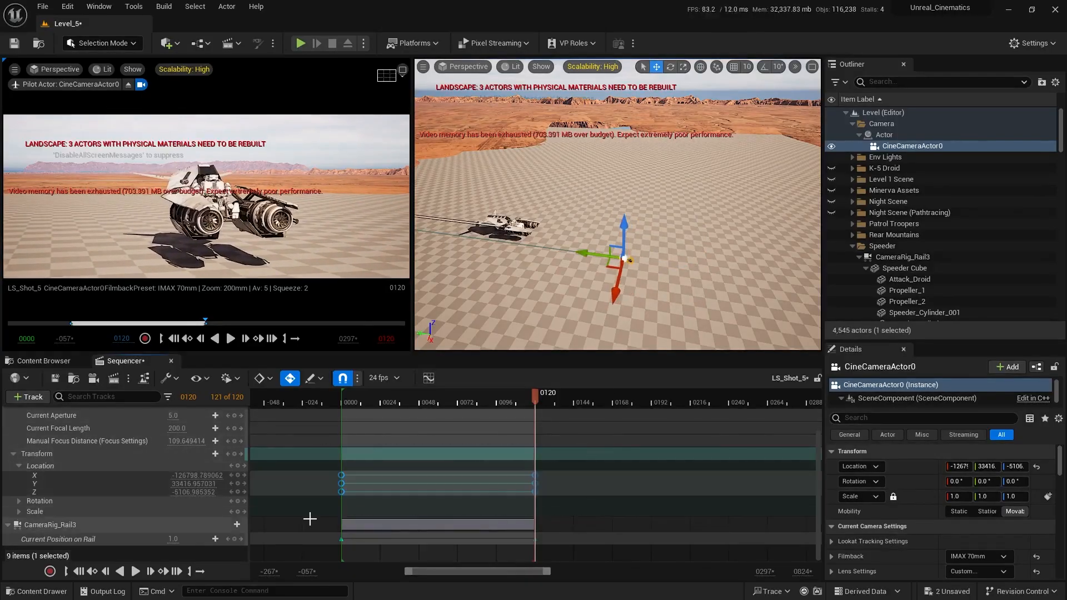
{"action": "right_click", "coordinate": [340, 493]}
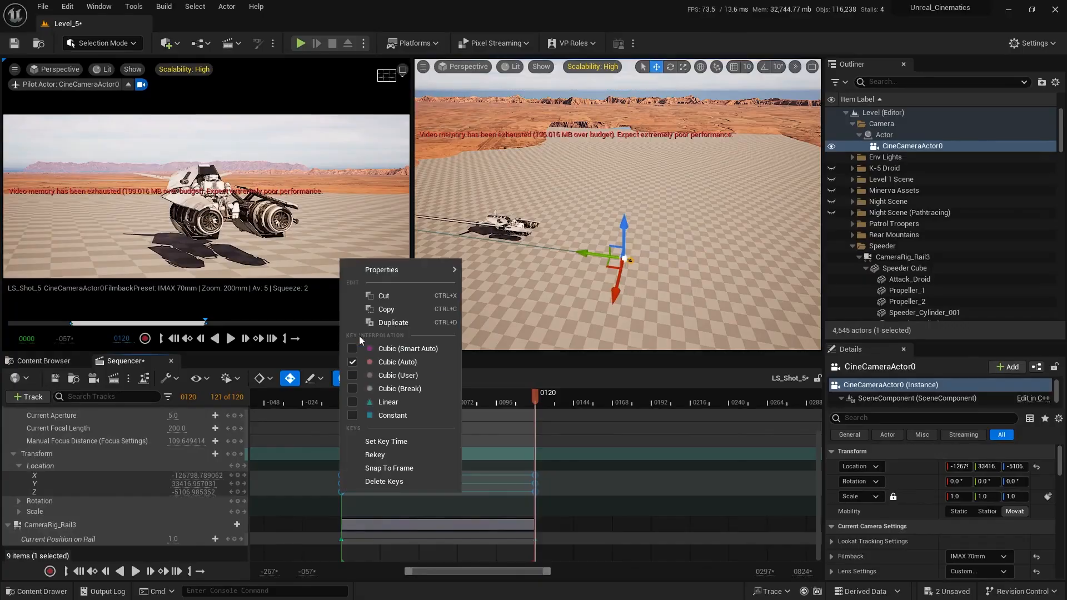
{"action": "left_click", "coordinate": [387, 401]}
{"action": "left_click_drag", "start_coordinate": [351, 400], "coordinate": [338, 393]}
{"action": "key", "text": "space"}
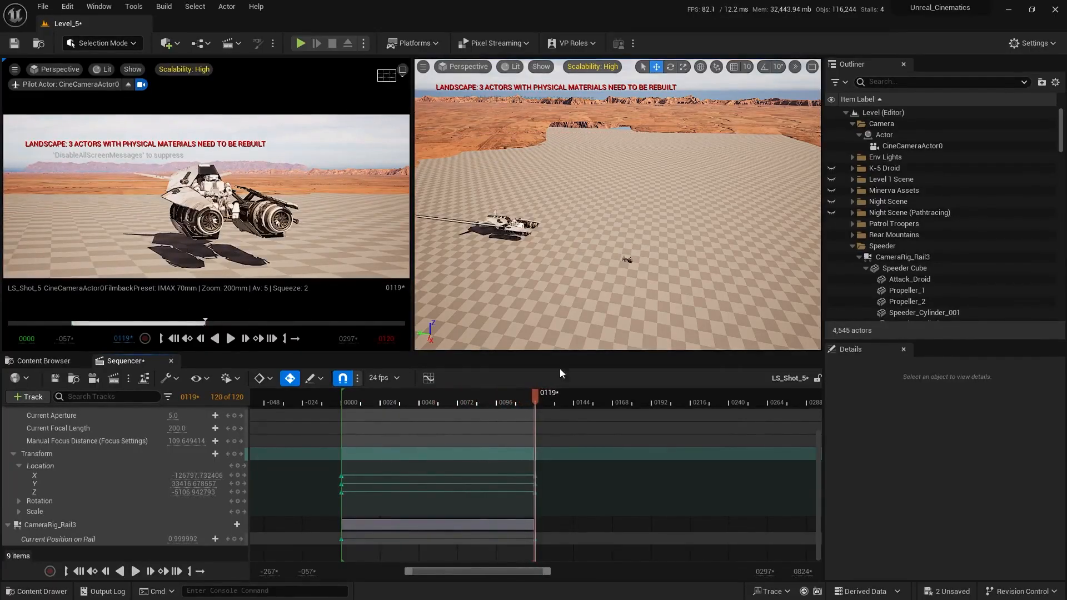
Set Reparam Steps Per Segment to 100 on the RailSplineComponent of CameraRig_Rail3
{"action": "left_click", "coordinate": [901, 257]}
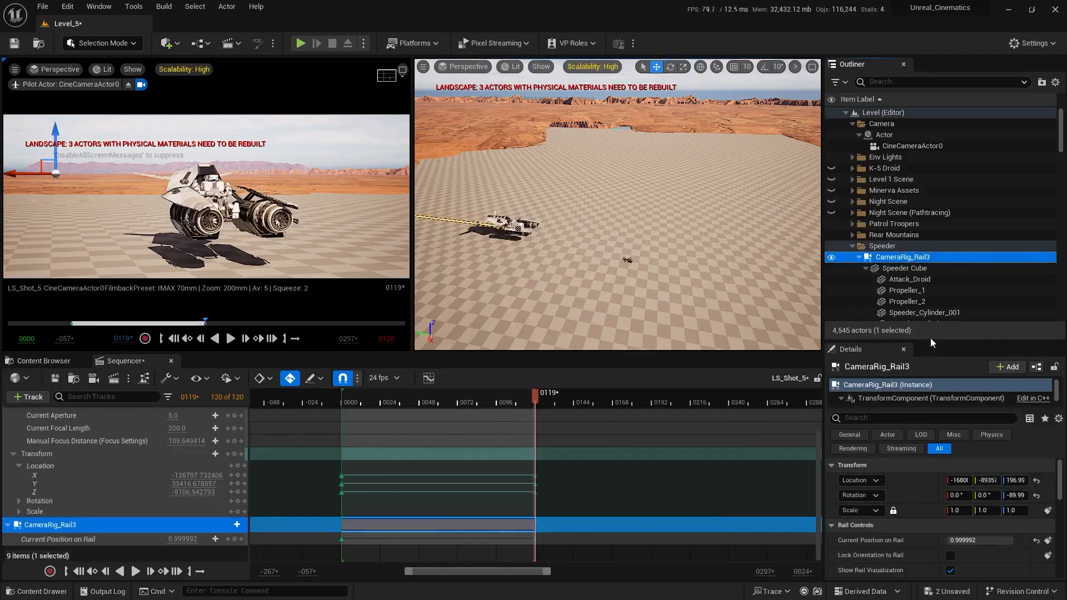
{"action": "left_click_drag", "start_coordinate": [927, 344], "coordinate": [926, 170]}
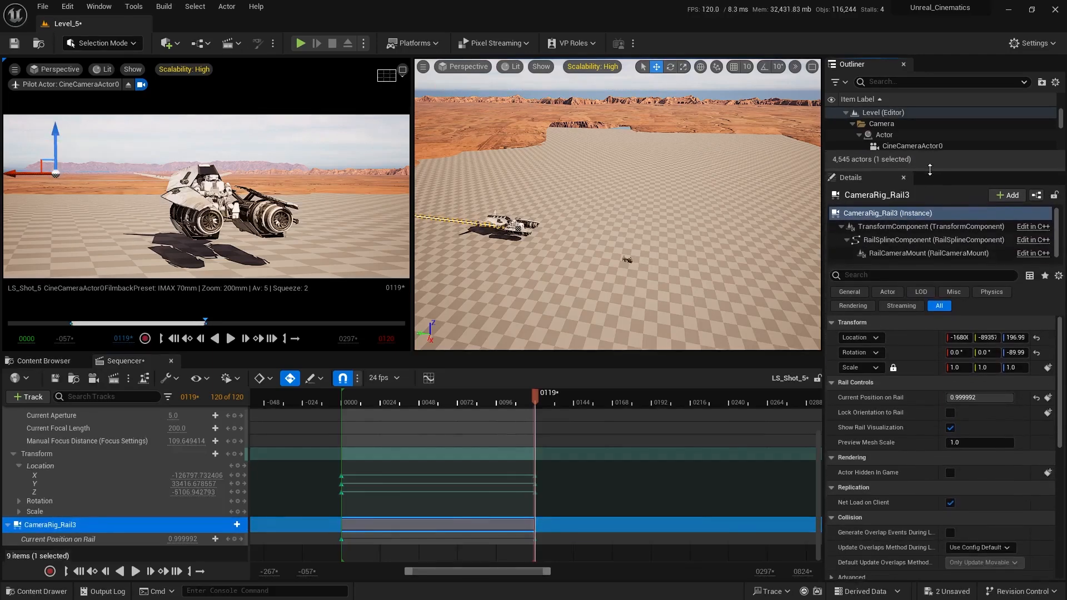
{"action": "left_click", "coordinate": [885, 242]}
{"action": "scroll", "coordinate": [895, 516], "scroll_direction": "down", "scroll_amount": 4}
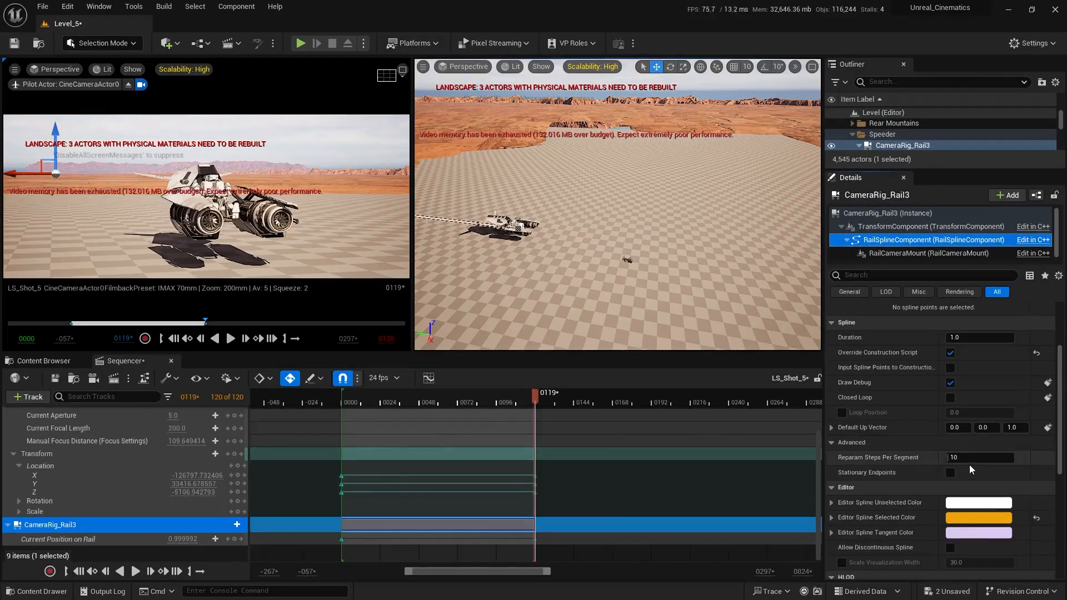
{"action": "left_click", "coordinate": [959, 461]}
{"action": "type", "text": "100"}
{"action": "key", "text": "Return"}
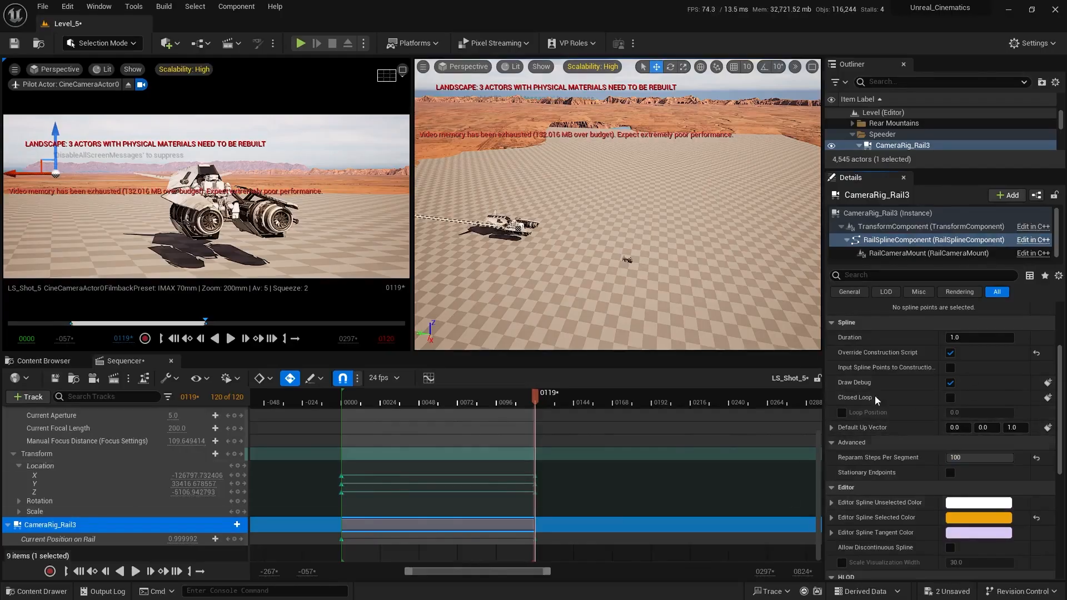
Play the sequence from frame 0 to check how smoothly the camera tracks the speeder
{"action": "left_click_drag", "start_coordinate": [394, 403], "coordinate": [339, 412]}
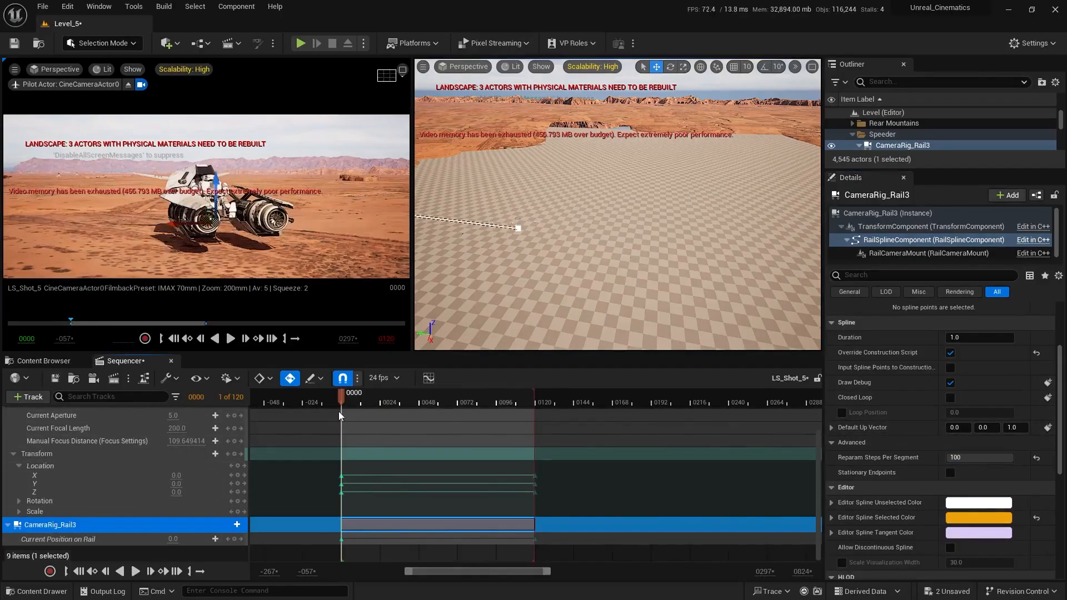
{"action": "key", "text": "space"}
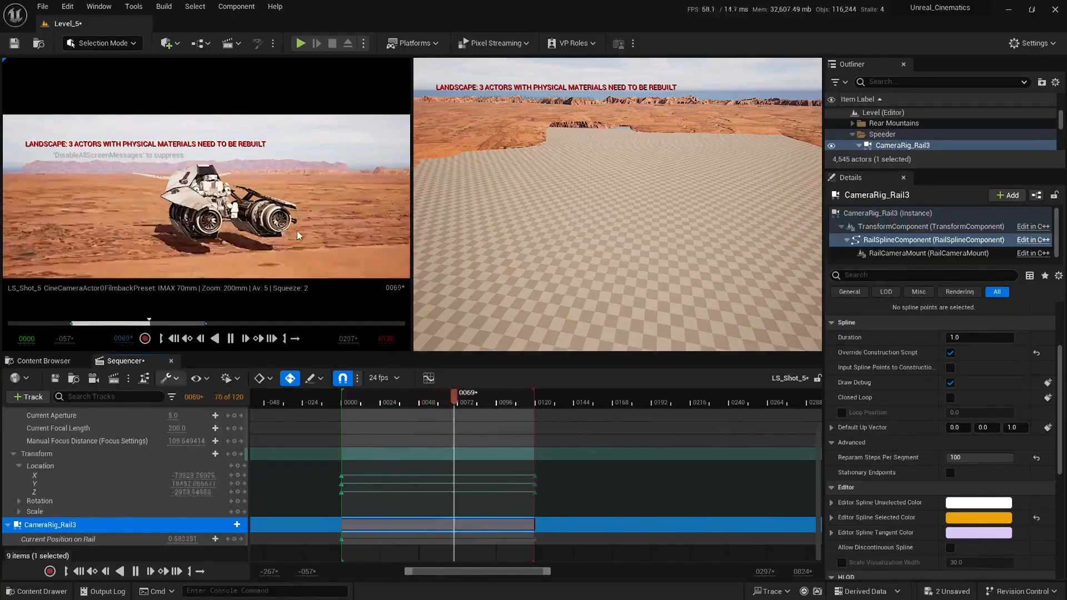
{"action": "key", "text": "space"}
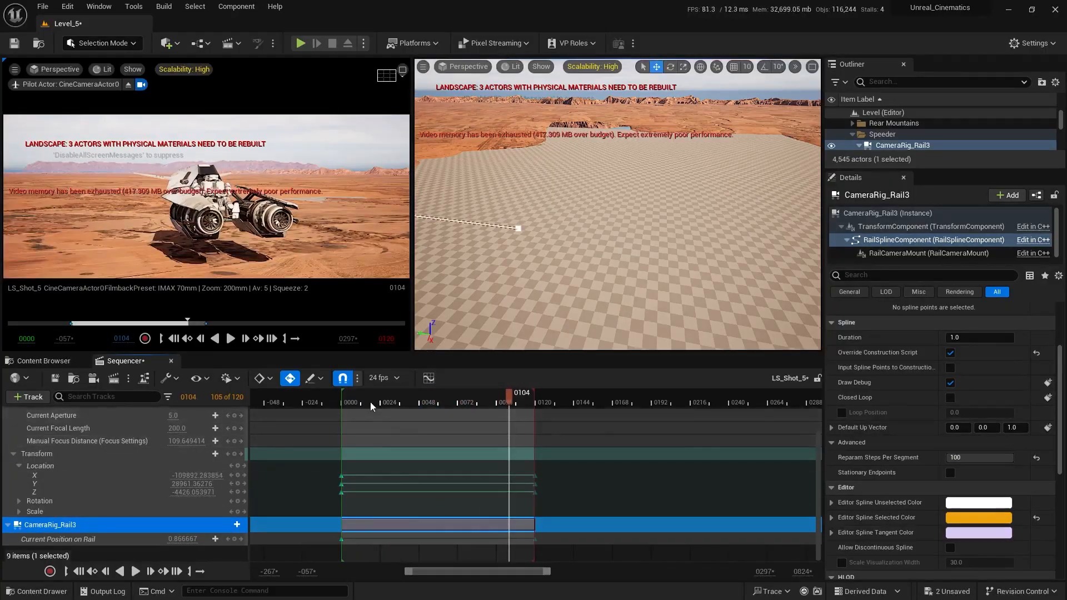
Return to frame 0 and save the modified level and sequence
{"action": "left_click_drag", "start_coordinate": [370, 401], "coordinate": [339, 405]}
{"action": "left_click", "coordinate": [967, 593]}
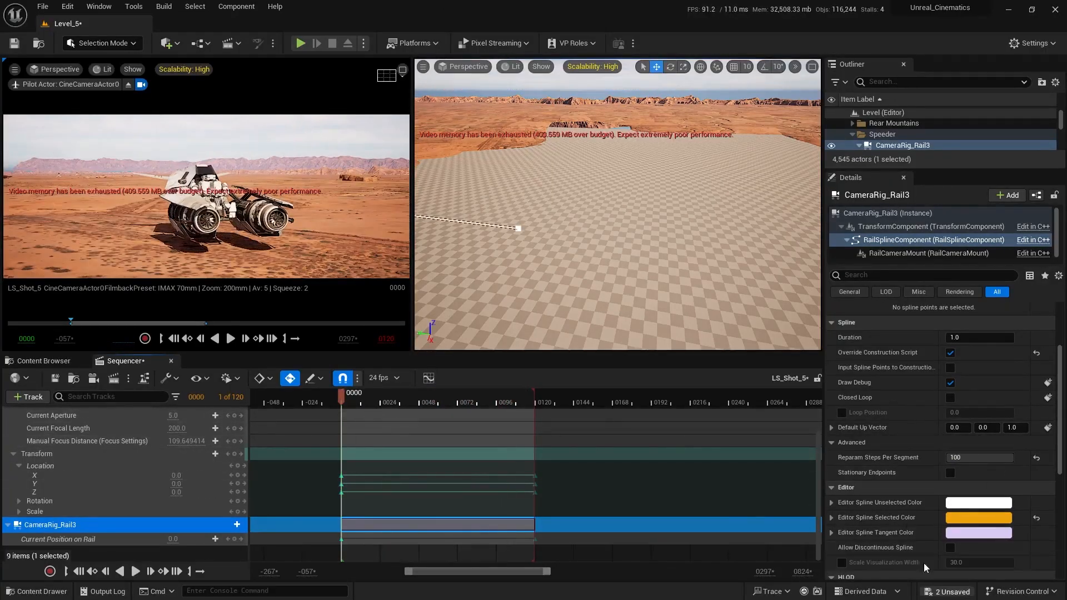
{"action": "left_click", "coordinate": [645, 419]}
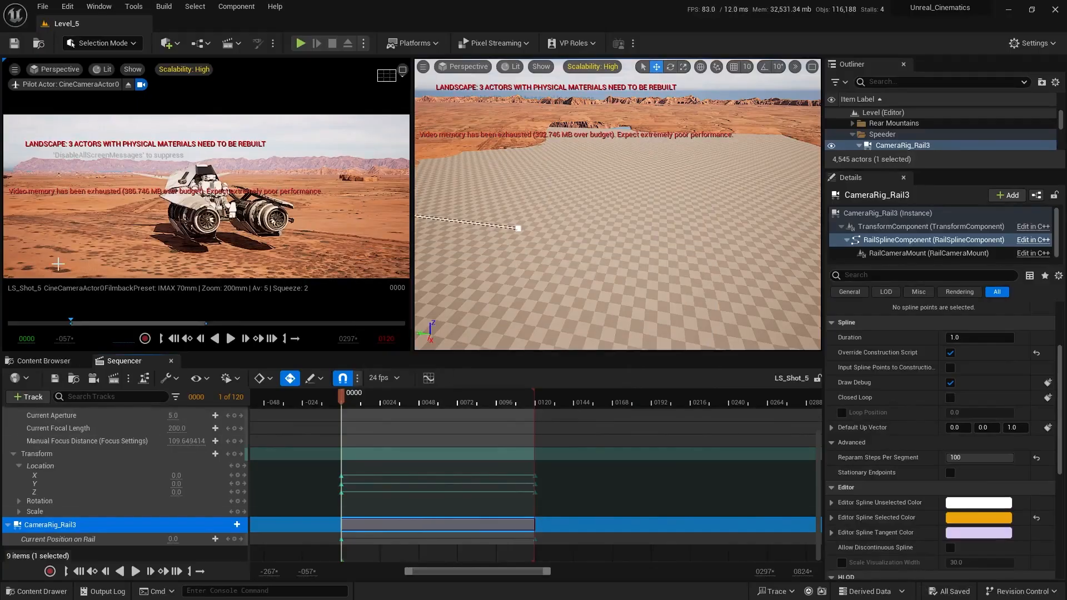
Collapse the CineCameraActor0 and CameraRig_Rail3 tracks and lock both of them
{"action": "scroll", "coordinate": [64, 488], "scroll_direction": "up", "scroll_amount": 5}
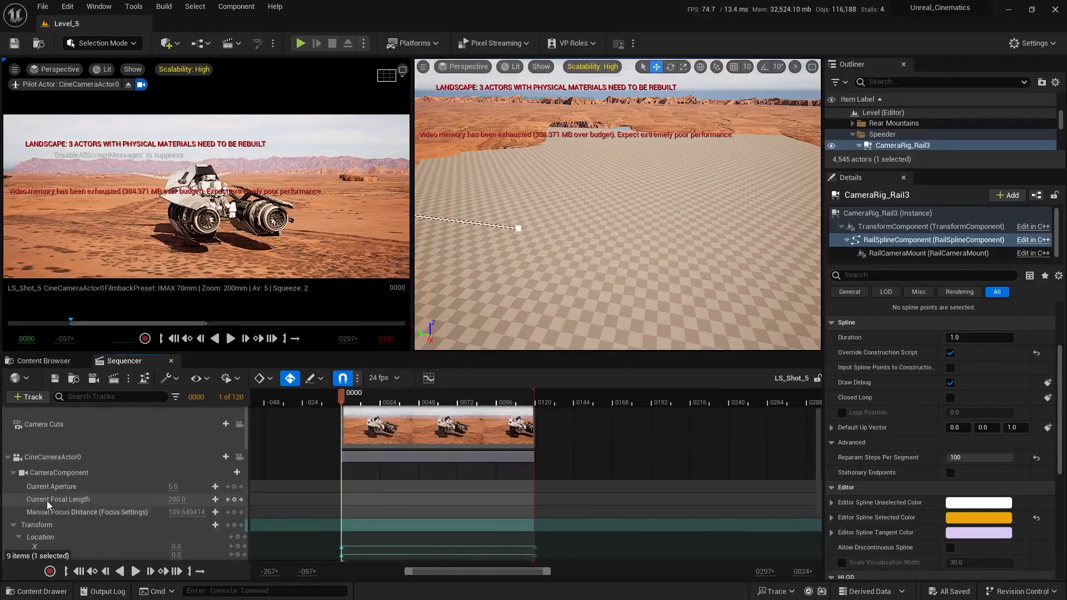
{"action": "left_click", "coordinate": [9, 463]}
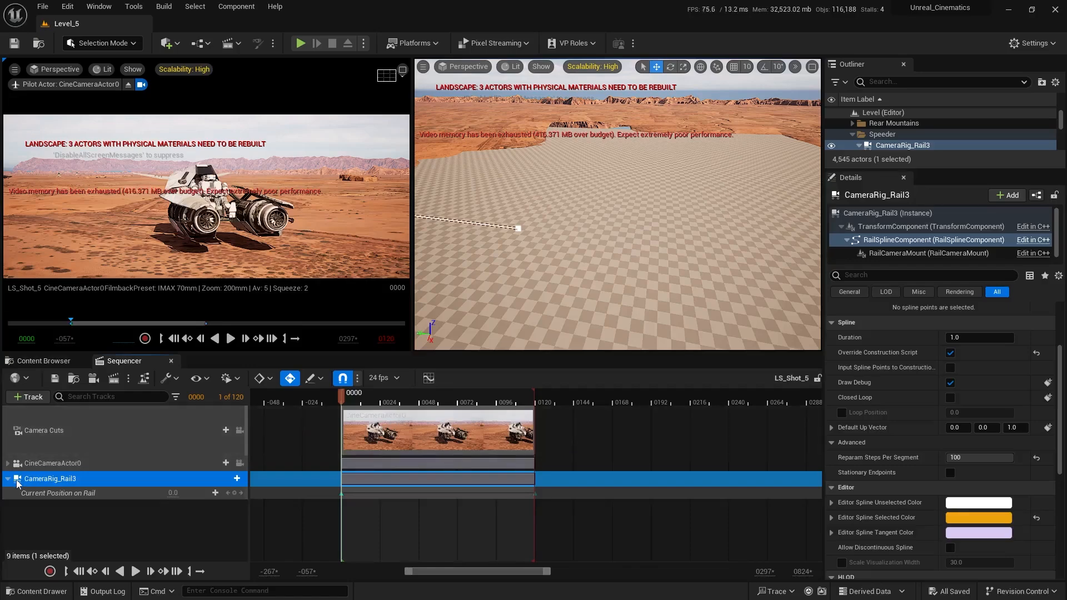
{"action": "left_click", "coordinate": [11, 480]}
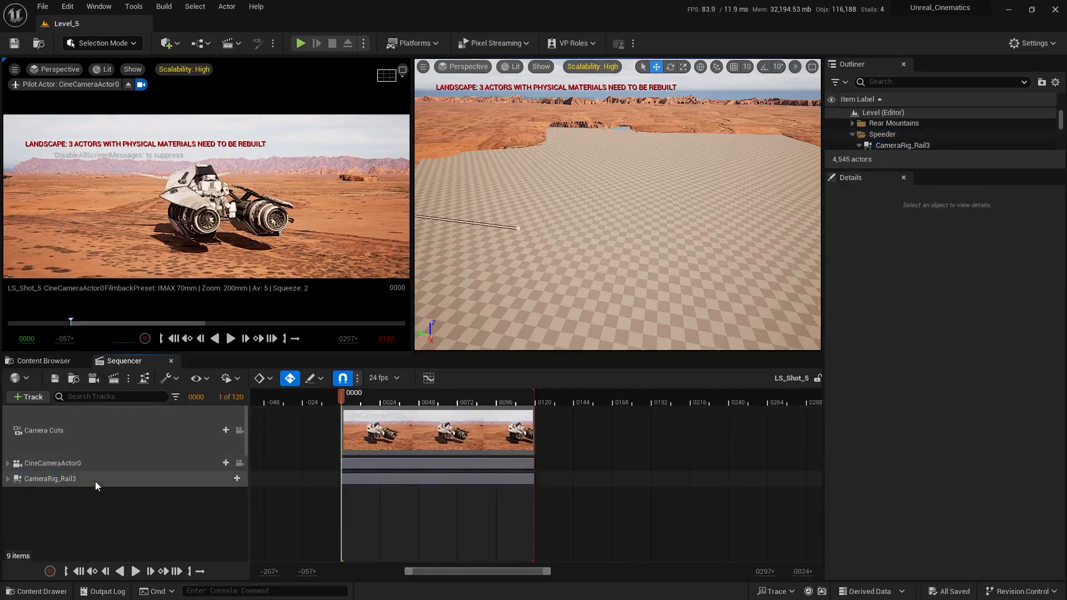
{"action": "left_click", "coordinate": [88, 465], "text": "ctrl"}
{"action": "right_click", "coordinate": [85, 464]}
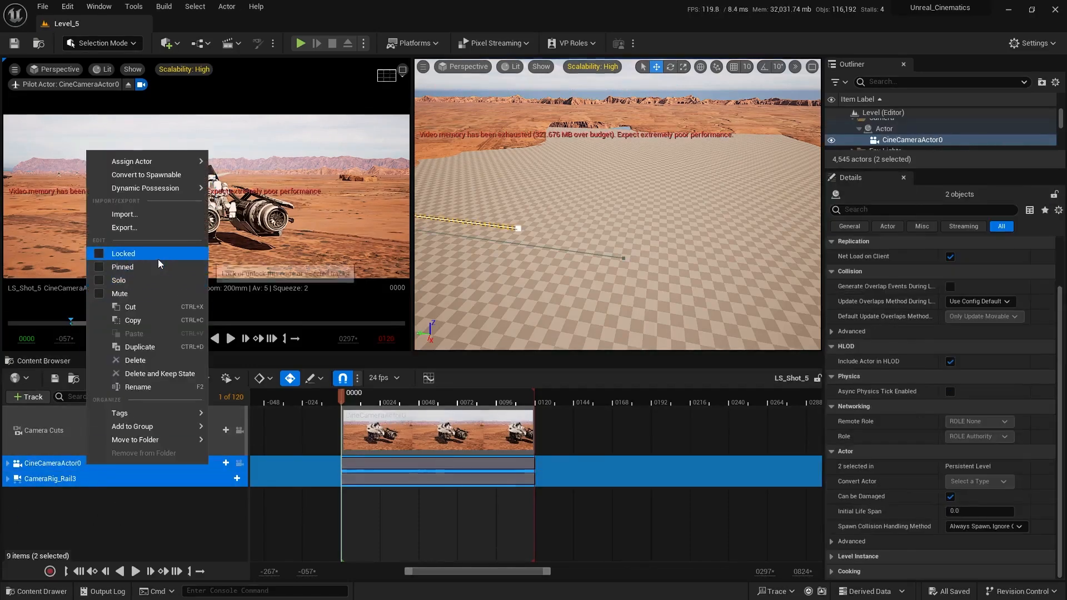
{"action": "left_click", "coordinate": [157, 256]}
{"action": "left_click", "coordinate": [141, 525]}
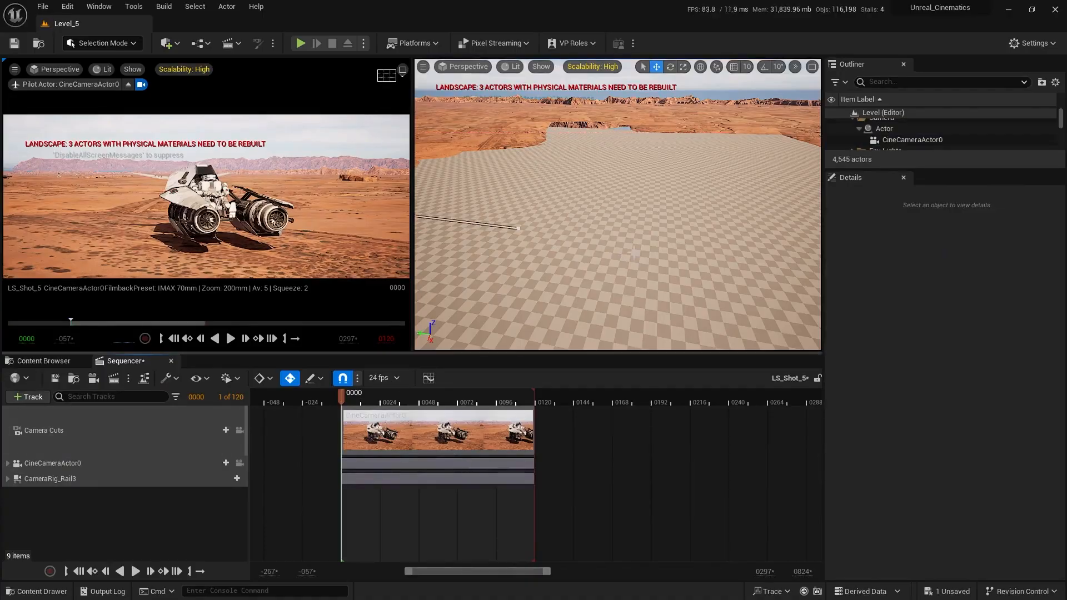
Find the patrol trooper's hoverbike in the second viewport, select its rail and enlarge the Outliner to show its child lights
{"action": "right_click_drag", "start_coordinate": [555, 234], "coordinate": [500, 219]}
{"action": "key", "text": "w"}
{"action": "key", "text": "w"}
{"action": "key", "text": "w"}
{"action": "key", "text": "w"}
{"action": "right_click_drag", "start_coordinate": [617, 263], "coordinate": [618, 262]}
{"action": "key", "text": "q"}
{"action": "left_click", "coordinate": [610, 270]}
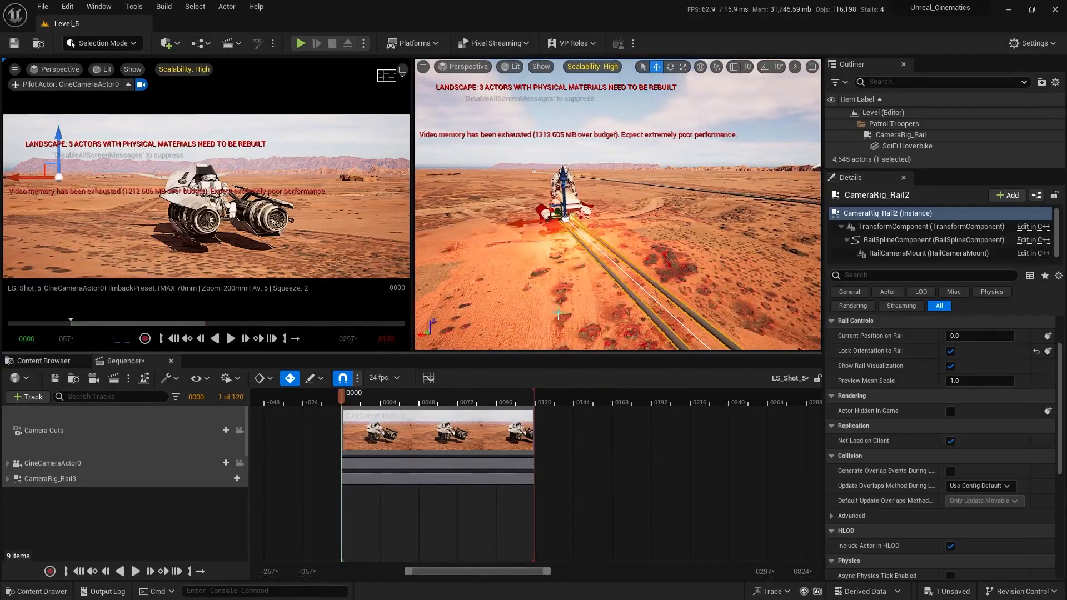
{"action": "left_click_drag", "start_coordinate": [866, 170], "coordinate": [854, 376]}
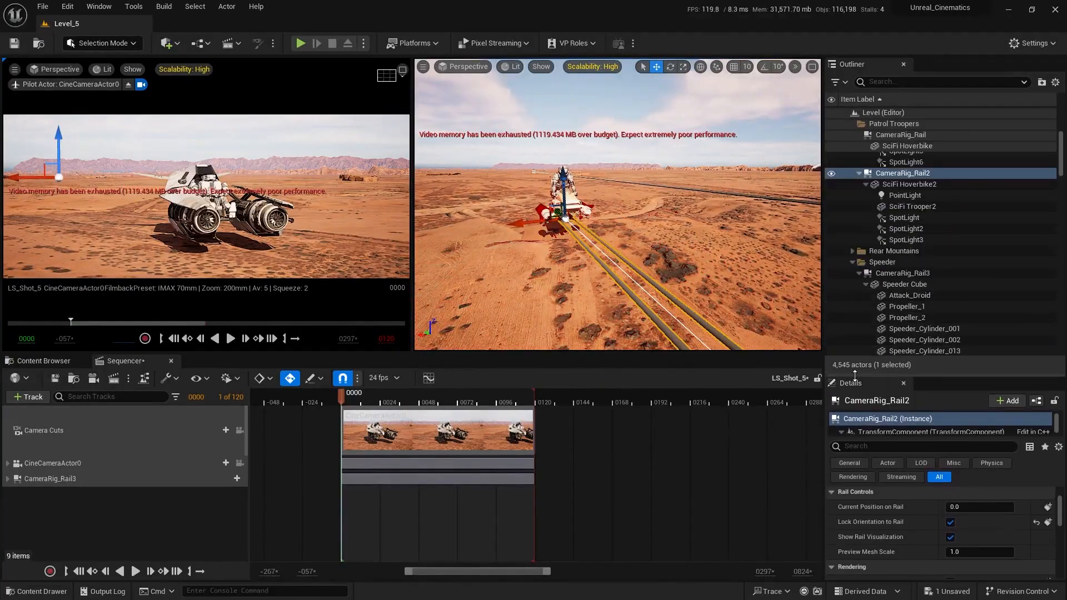
Turn off Affects World for all six hoverbike spotlights, SpotLight, SpotLight2 and SpotLight3 through SpotLight6
{"action": "left_click", "coordinate": [875, 218]}
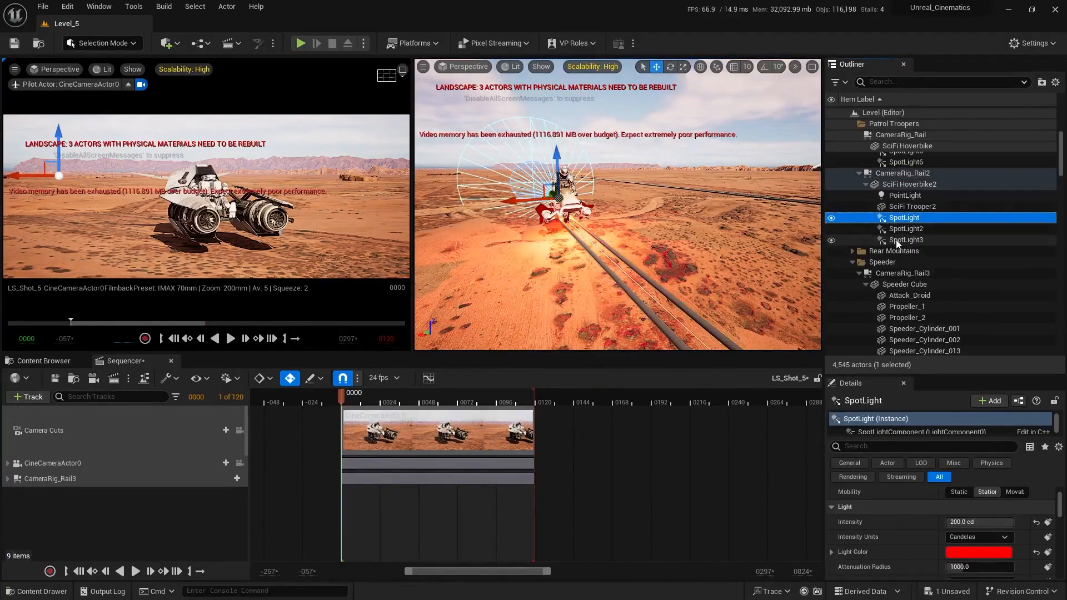
{"action": "left_click", "coordinate": [895, 238], "text": "shift"}
{"action": "scroll", "coordinate": [880, 243], "scroll_direction": "down", "scroll_amount": 2}
{"action": "scroll", "coordinate": [908, 264], "scroll_direction": "up", "scroll_amount": 4}
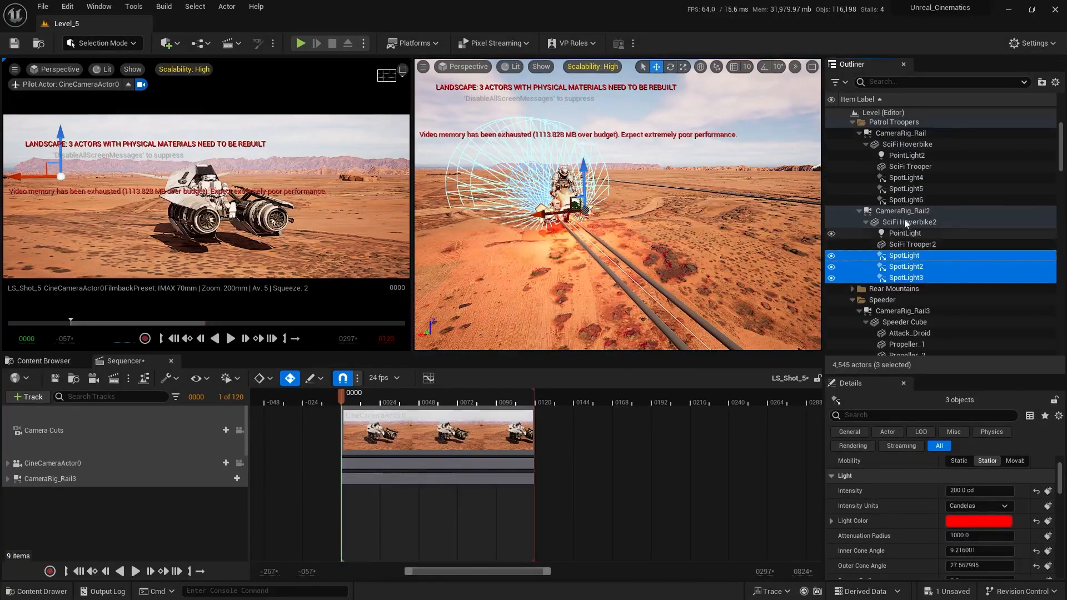
{"action": "left_click", "coordinate": [904, 177], "text": "ctrl"}
{"action": "left_click", "coordinate": [900, 189], "text": "ctrl"}
{"action": "left_click", "coordinate": [903, 200], "text": "ctrl"}
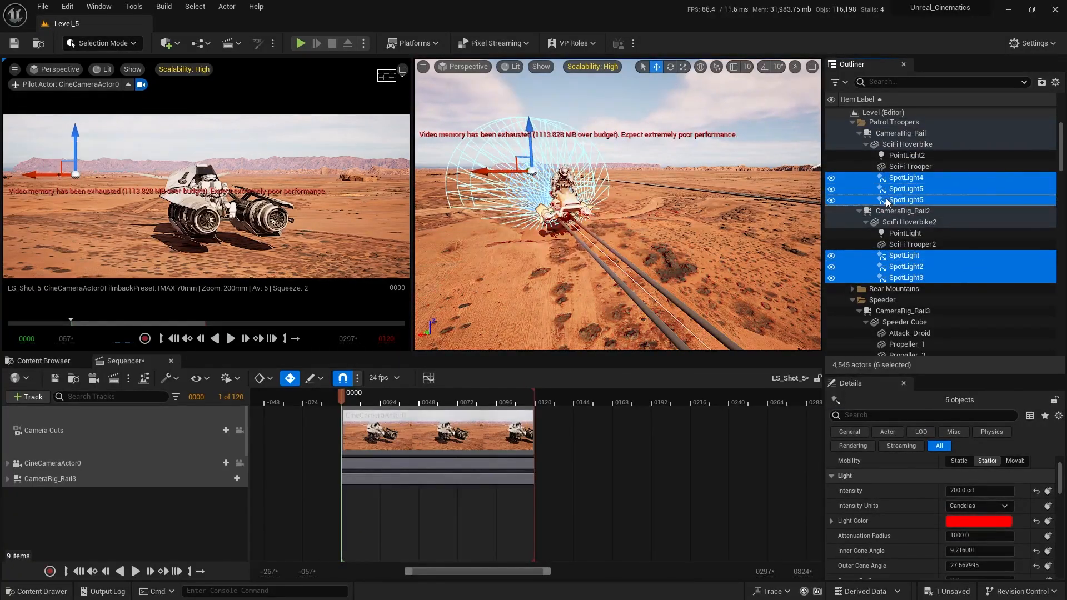
{"action": "scroll", "coordinate": [893, 522], "scroll_direction": "down", "scroll_amount": 1}
{"action": "scroll", "coordinate": [892, 523], "scroll_direction": "down", "scroll_amount": 5}
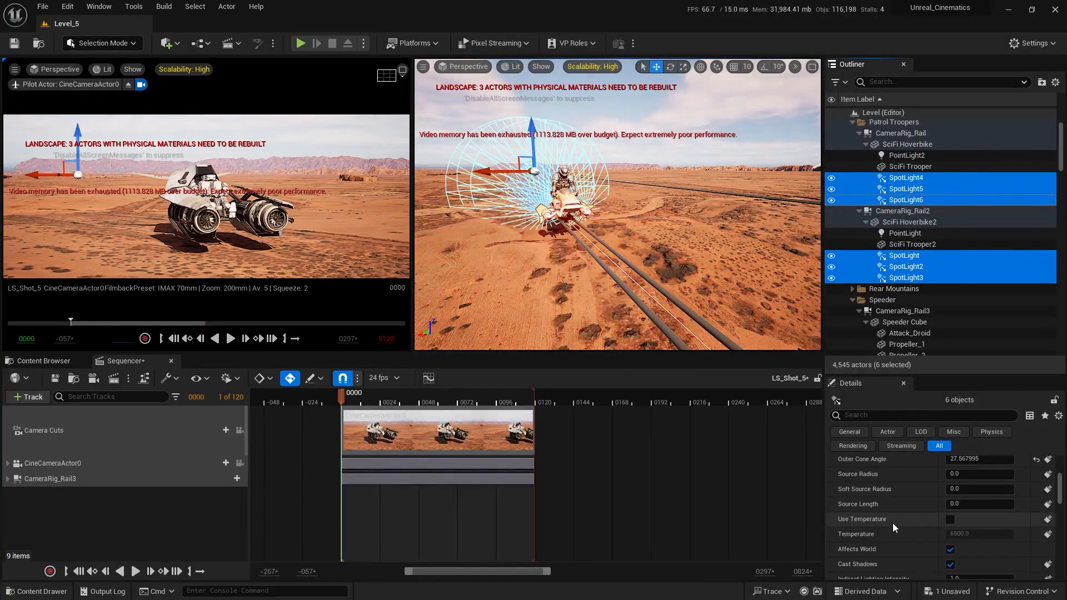
{"action": "left_click", "coordinate": [951, 550]}
Turn off Affects World for the two hoverbike point lights, PointLight and PointLight2, and clear the selection
{"action": "left_click", "coordinate": [906, 232]}
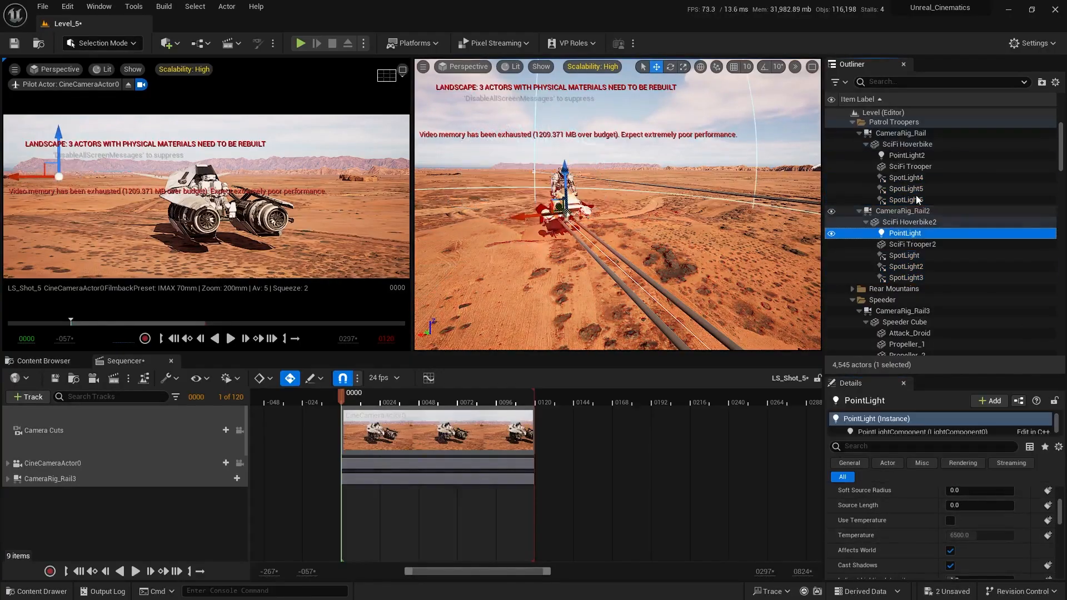
{"action": "left_click", "coordinate": [906, 157], "text": "ctrl"}
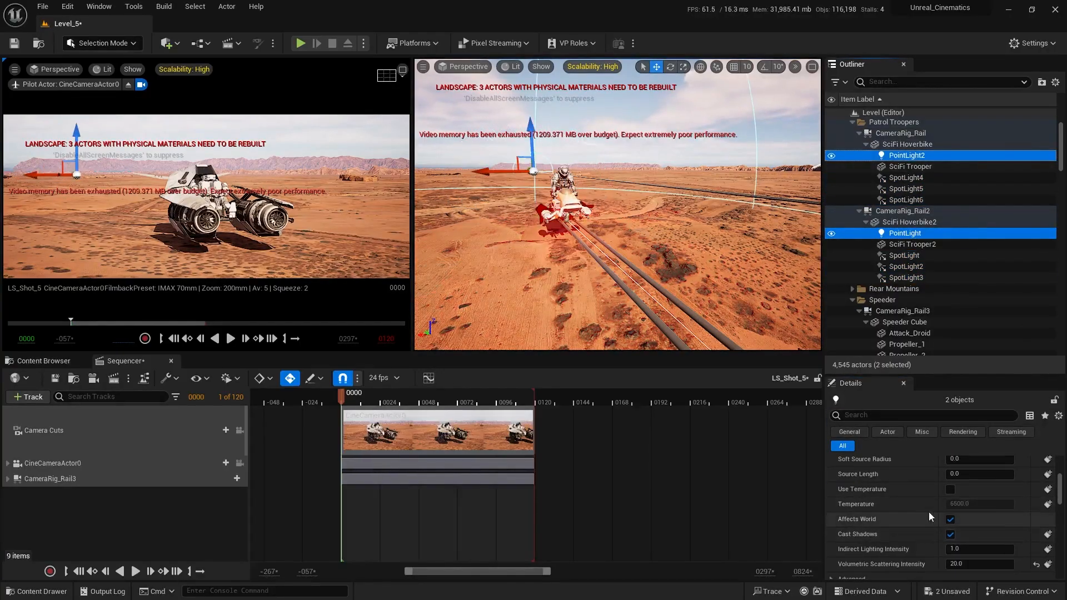
{"action": "left_click", "coordinate": [951, 520]}
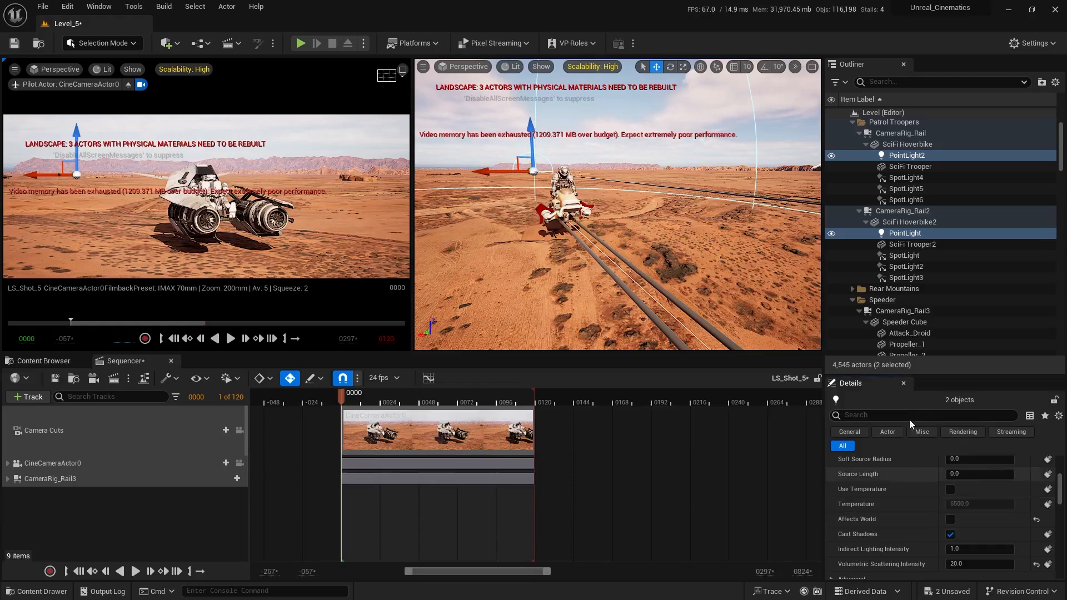
{"action": "key", "text": "Escape"}
Add CameraRig_Rail2 to the sequence and place its track below CameraRig_Rail3
{"action": "left_click", "coordinate": [890, 132]}
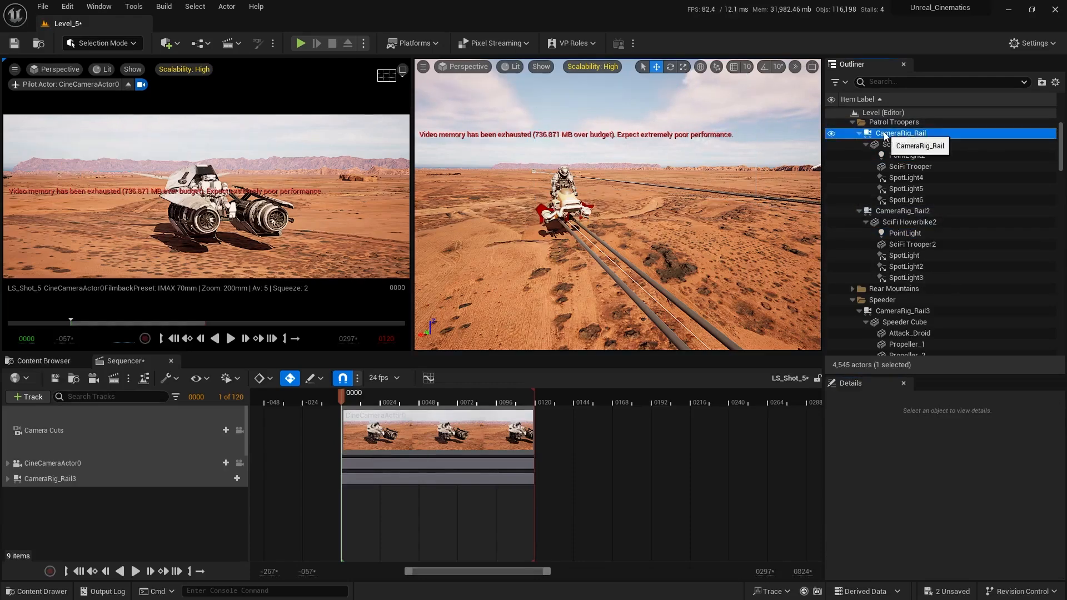
{"action": "left_click", "coordinate": [902, 211]}
{"action": "key", "text": "f"}
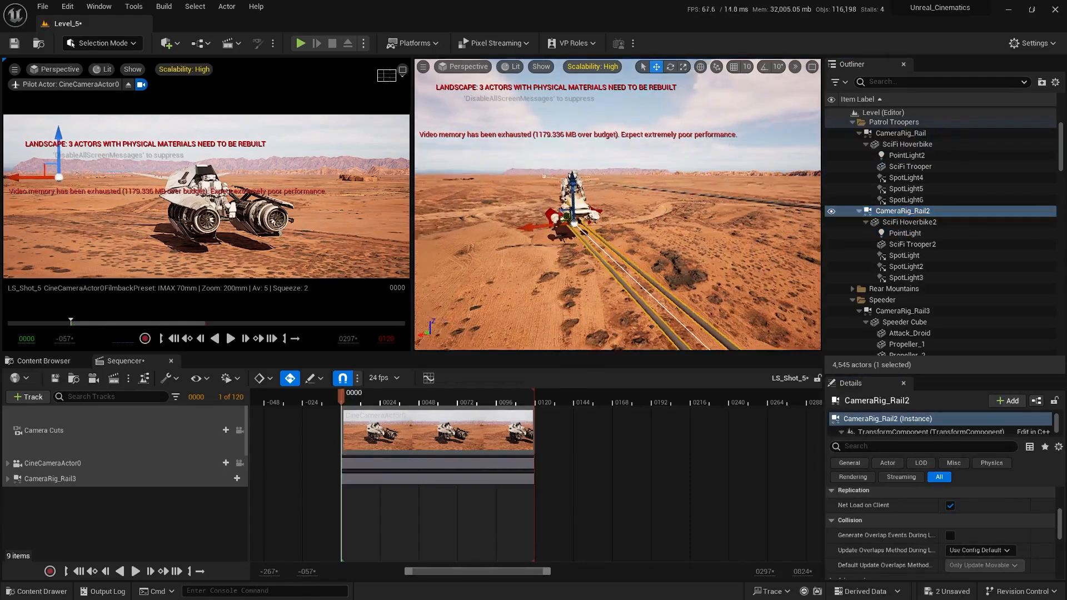
{"action": "left_click_drag", "start_coordinate": [893, 216], "coordinate": [222, 497]}
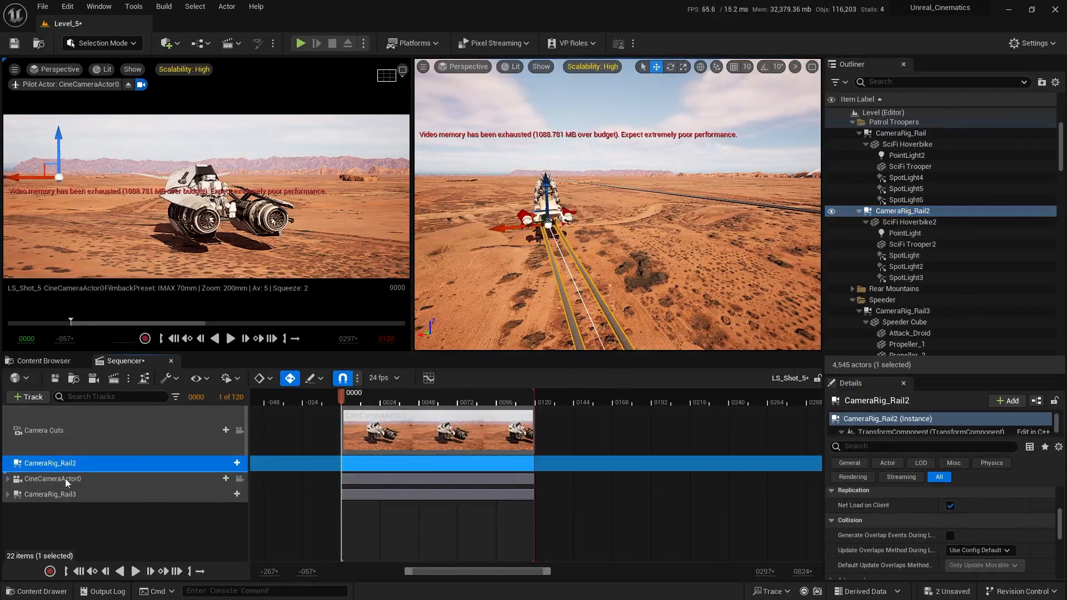
{"action": "left_click_drag", "start_coordinate": [67, 505], "coordinate": [70, 505]}
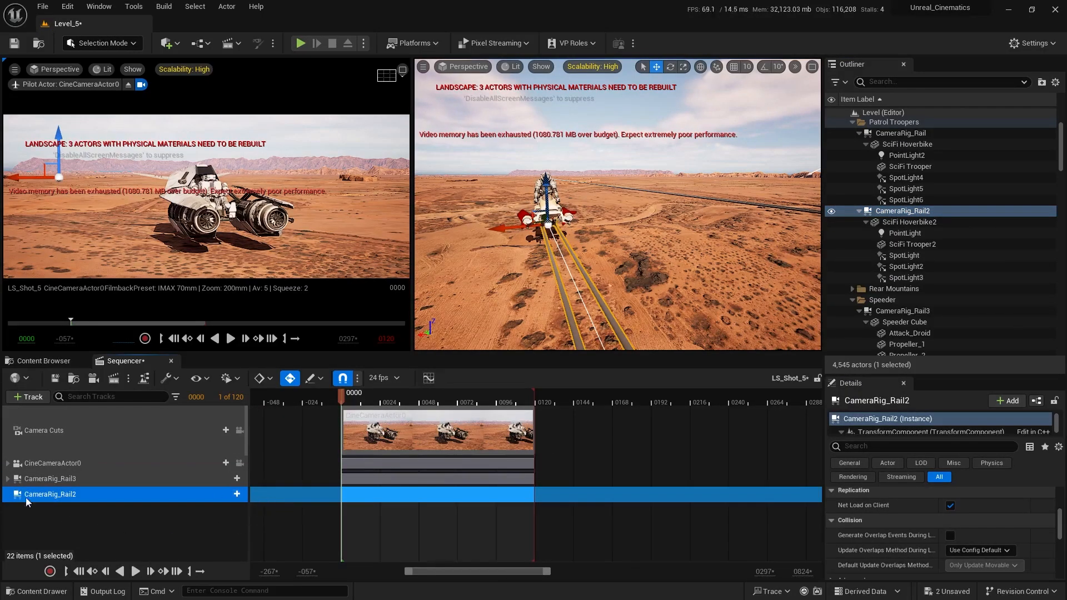
Add a Current Position on Rail track to CameraRig_Rail2 and key it at 0.0 on frame 0
{"action": "left_click", "coordinate": [236, 494]}
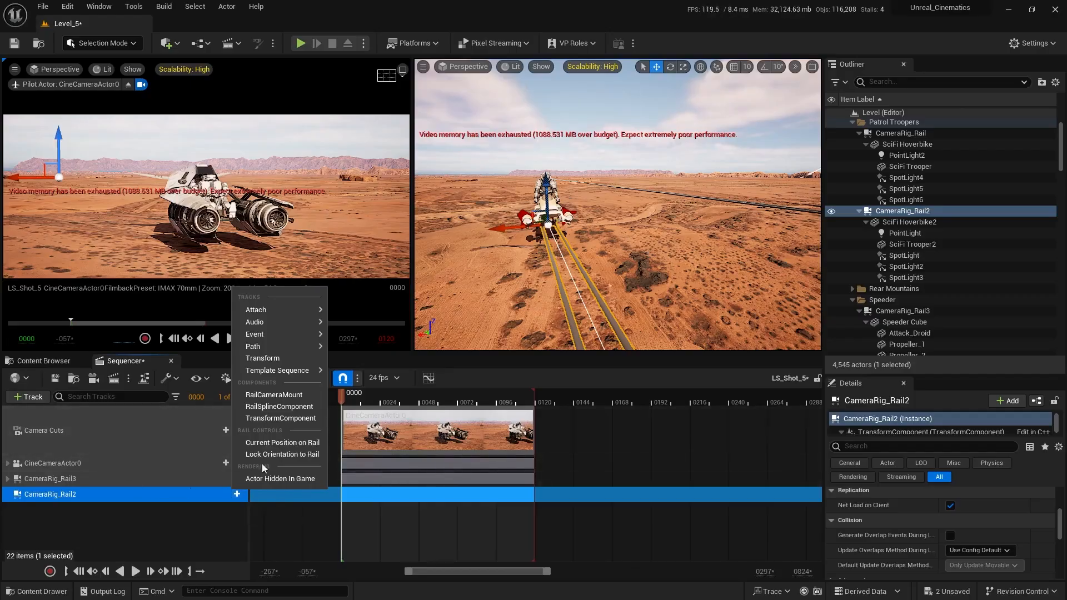
{"action": "left_click", "coordinate": [270, 443]}
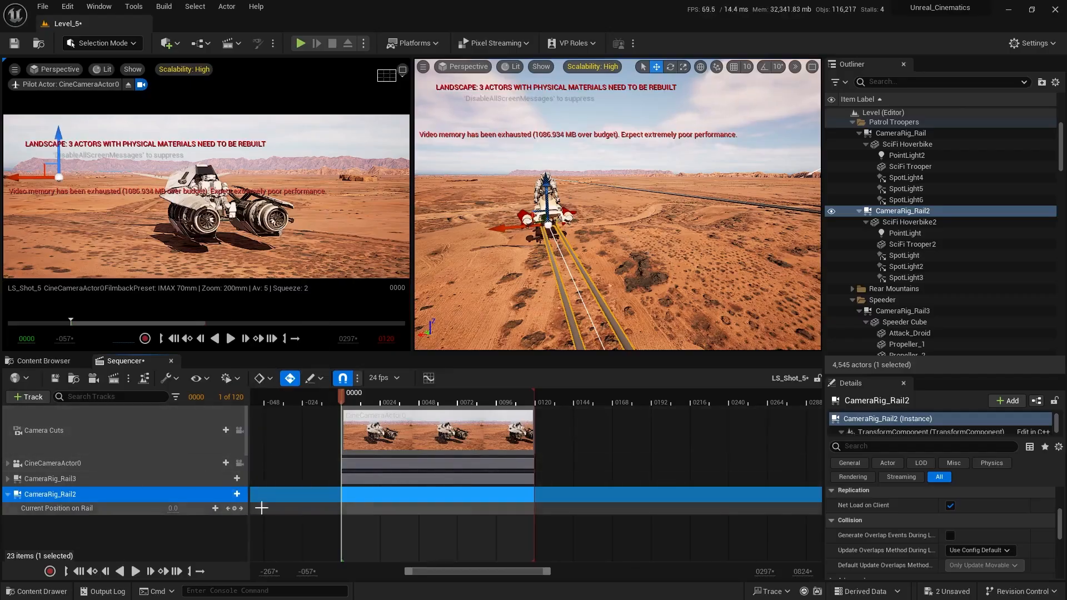
{"action": "left_click", "coordinate": [234, 508]}
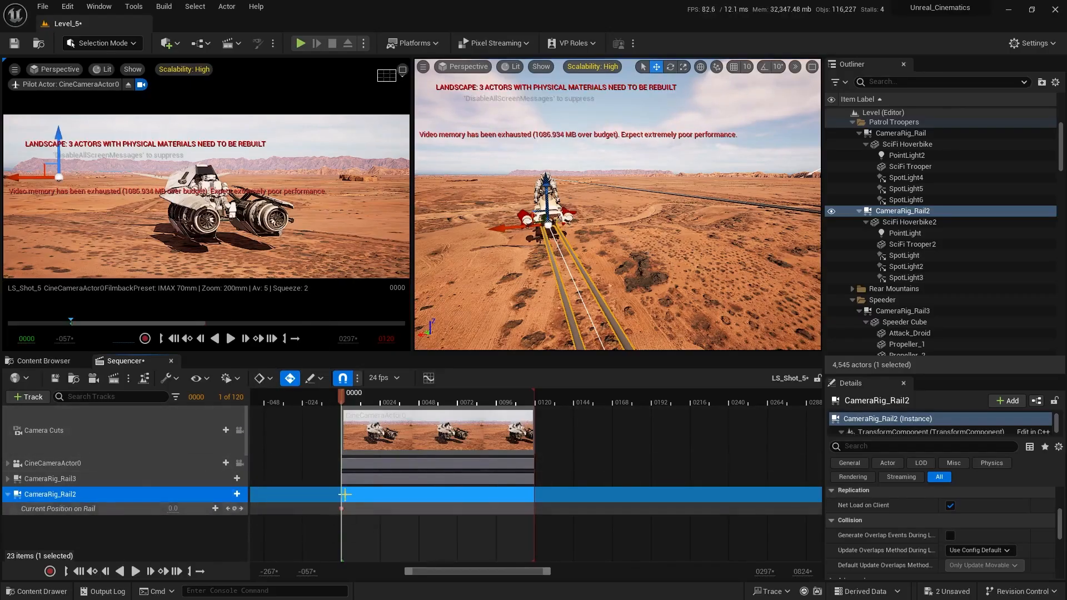
Key CameraRig_Rail2's Current Position on Rail at 0.97 on frame 120 and set both of its keys to linear interpolation
{"action": "left_click", "coordinate": [403, 464]}
{"action": "left_click_drag", "start_coordinate": [369, 390], "coordinate": [531, 401]}
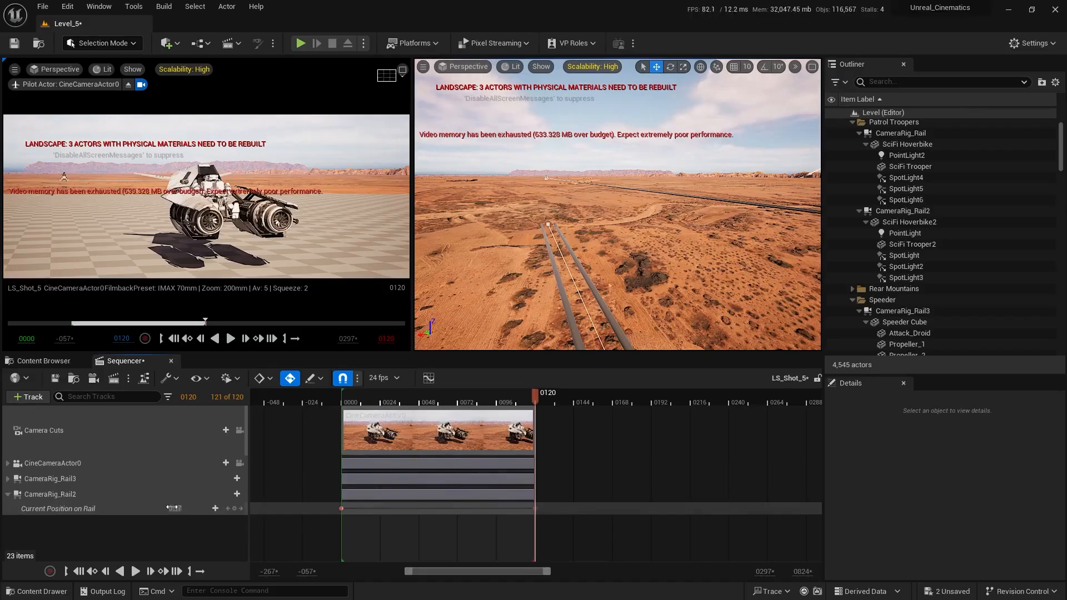
{"action": "left_click_drag", "start_coordinate": [323, 537], "coordinate": [637, 465]}
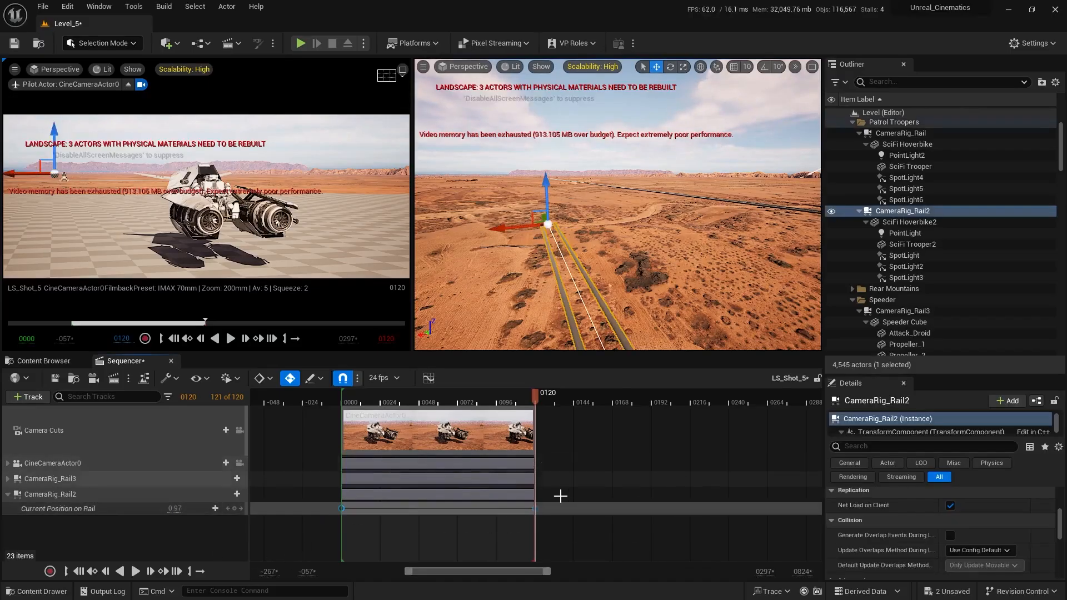
{"action": "right_click", "coordinate": [533, 508]}
{"action": "left_click", "coordinate": [580, 418]}
{"action": "left_click", "coordinate": [388, 467]}
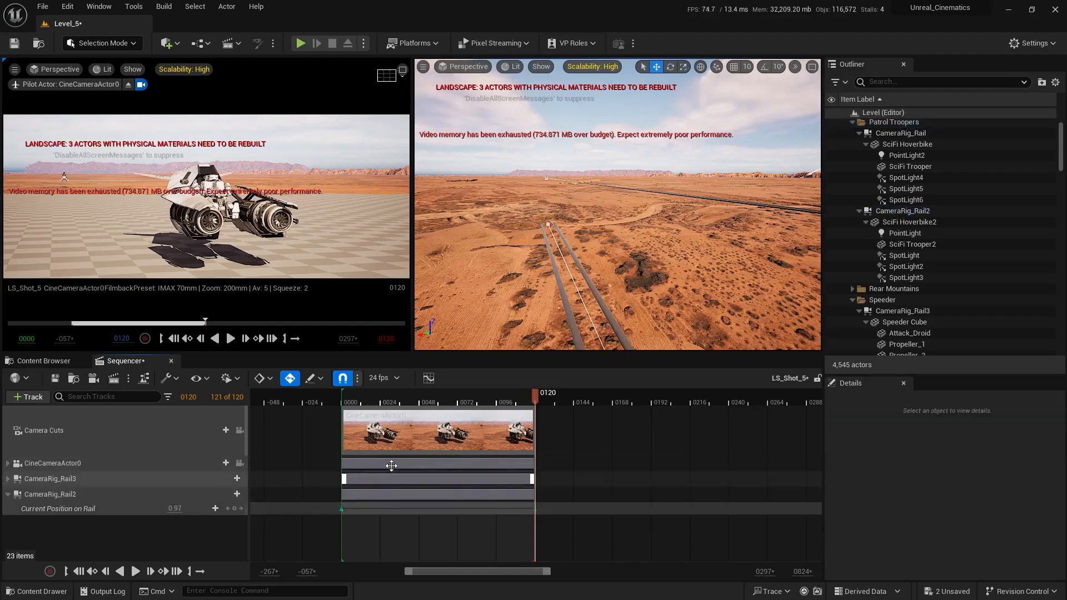
Play the sequence from the start to review the first hoverbike's motion, and return to frame 0
{"action": "left_click", "coordinate": [348, 399]}
{"action": "key", "text": "space"}
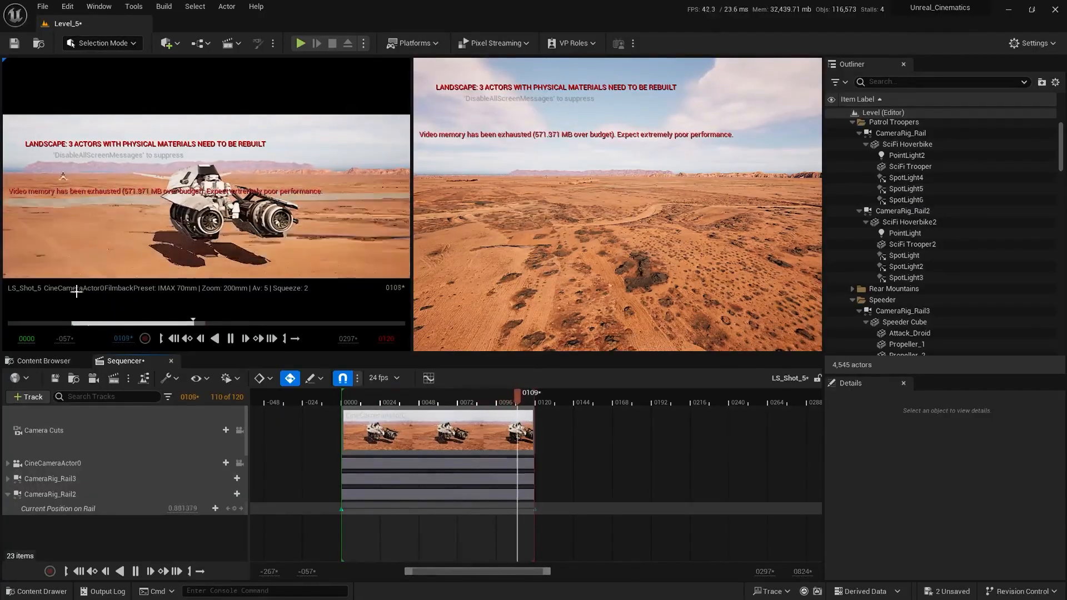
{"action": "left_click_drag", "start_coordinate": [360, 402], "coordinate": [334, 404]}
Add CameraRig_Rail to the sequence and place its track below CameraRig_Rail2
{"action": "key", "text": "s"}
{"action": "mouse_move", "coordinate": [620, 240]}
{"action": "right_mouse_down"}
{"action": "mouse_move", "coordinate": [605, 236]}
{"action": "mouse_move", "coordinate": [631, 240]}
{"action": "right_mouse_up"}
{"action": "key", "text": "q"}
{"action": "right_click_drag", "start_coordinate": [565, 246], "coordinate": [566, 245]}
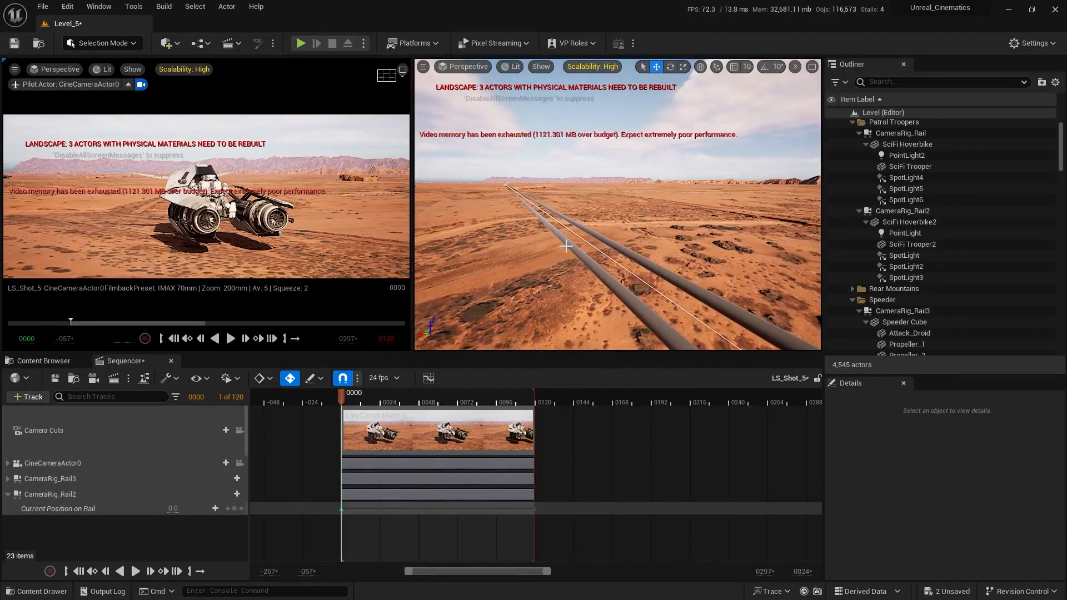
{"action": "left_click", "coordinate": [575, 259]}
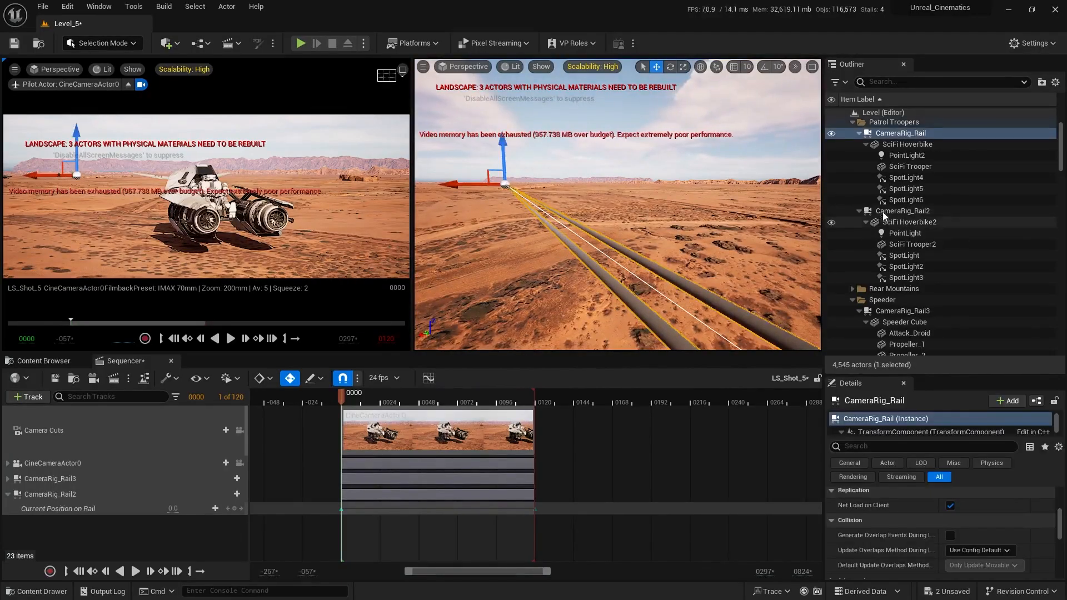
{"action": "mouse_move", "coordinate": [70, 493]}
{"action": "left_mouse_down"}
{"action": "mouse_move", "coordinate": [95, 439]}
{"action": "mouse_move", "coordinate": [56, 493]}
{"action": "left_mouse_up"}
{"action": "left_click_drag", "start_coordinate": [57, 531], "coordinate": [56, 533]}
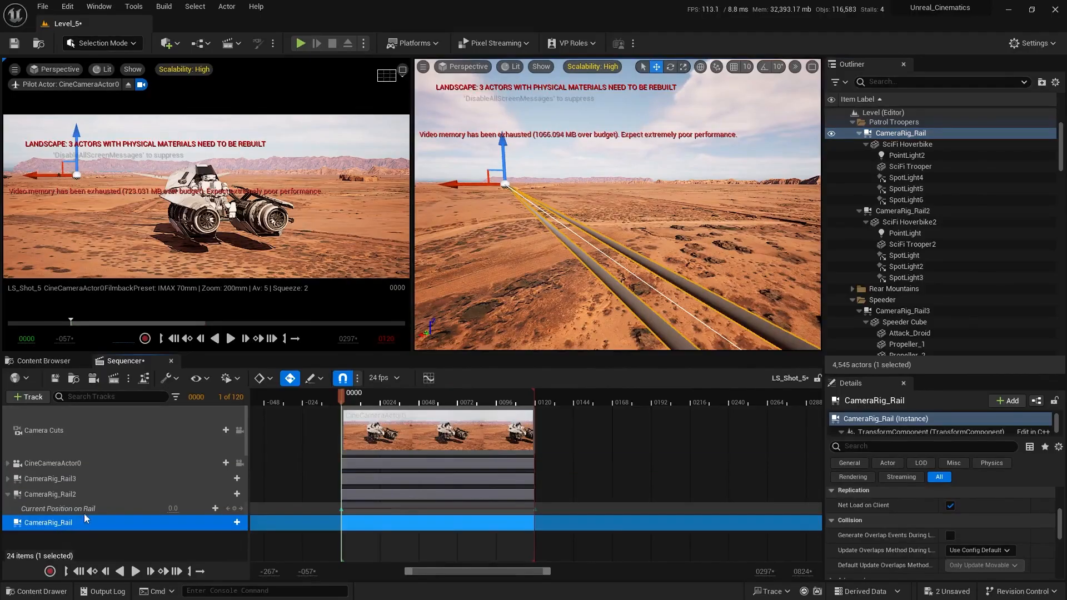
Add a Current Position on Rail track to CameraRig_Rail and key it at 0.0 on frame 0
{"action": "left_click", "coordinate": [236, 522]}
{"action": "left_click", "coordinate": [271, 472]}
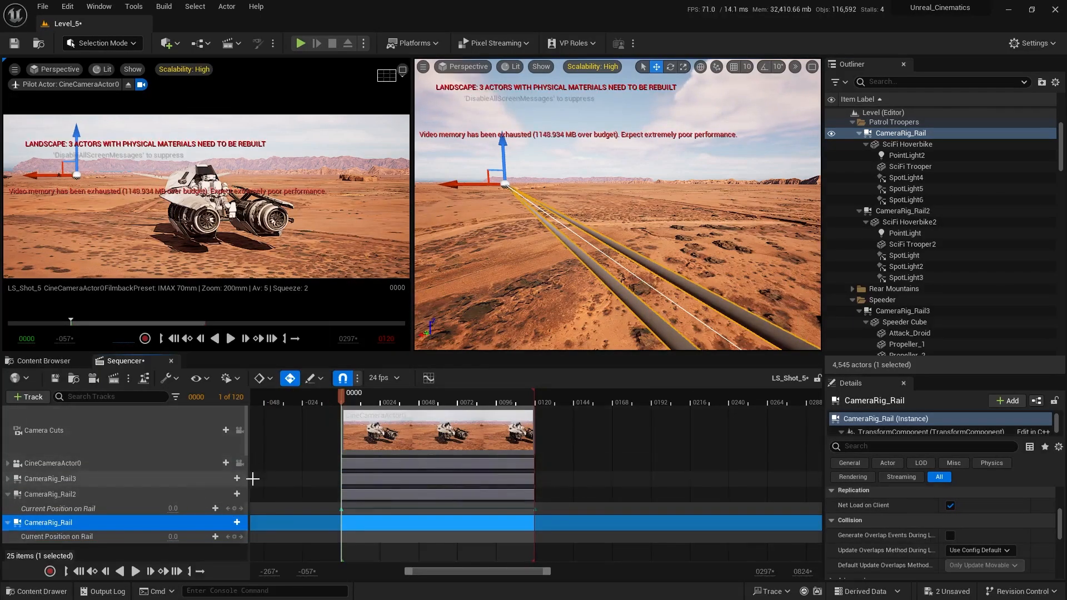
{"action": "left_click", "coordinate": [234, 536]}
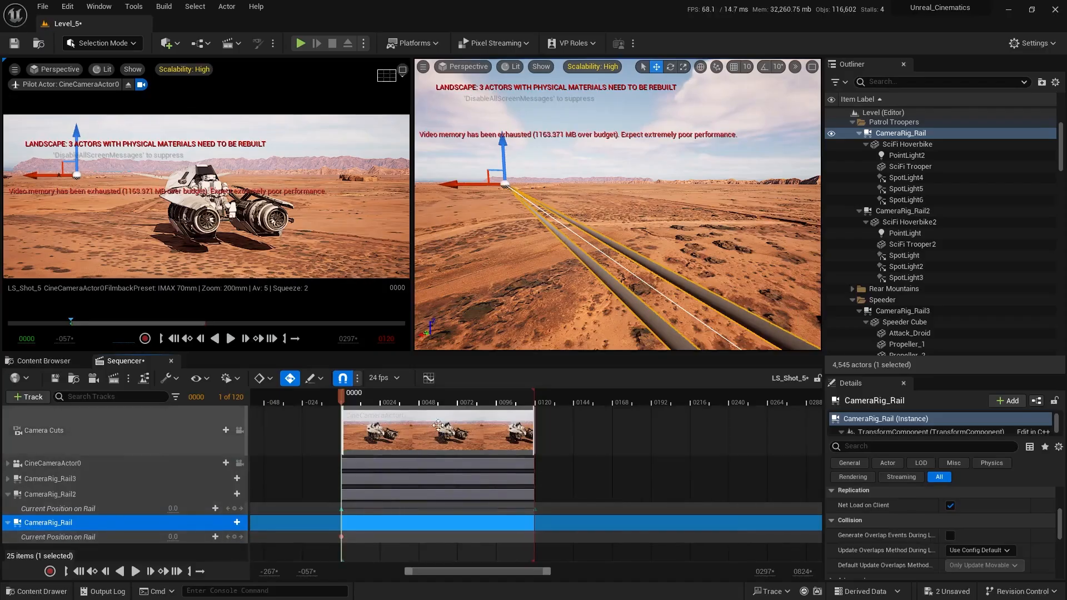
Key CameraRig_Rail's Current Position on Rail at 0.92 on frame 120 and set both of its keys to linear interpolation
{"action": "left_click", "coordinate": [535, 400]}
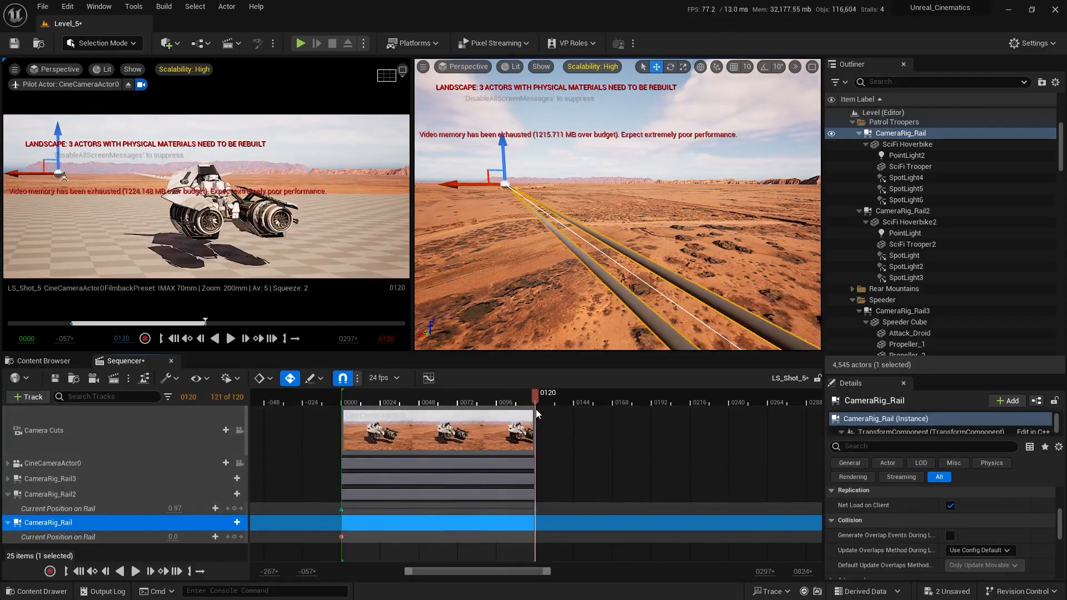
{"action": "left_click", "coordinate": [303, 488]}
{"action": "left_click_drag", "start_coordinate": [175, 536], "coordinate": [184, 537]}
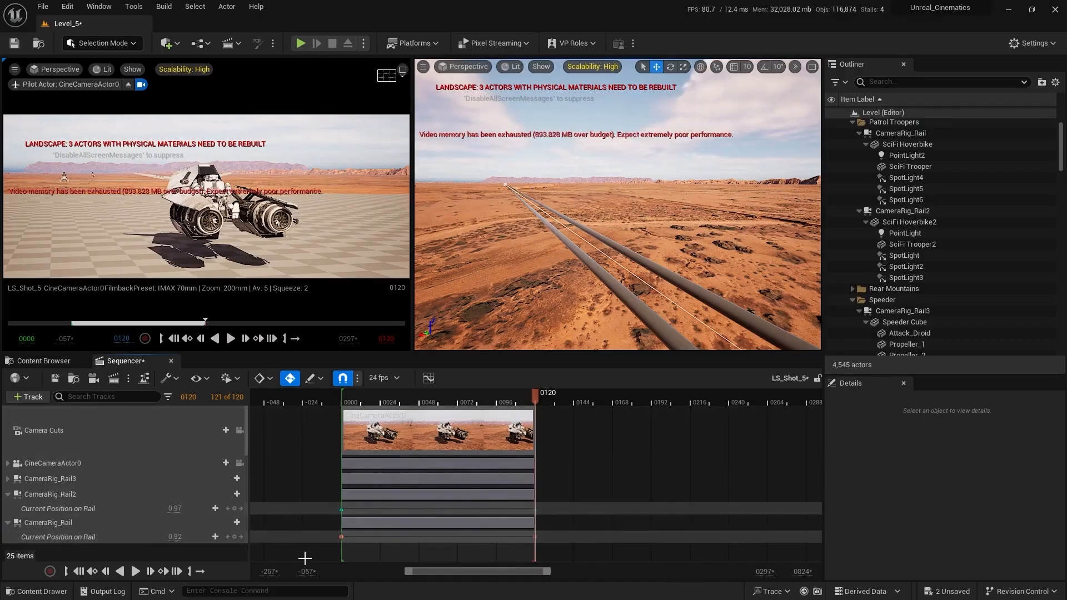
{"action": "left_click_drag", "start_coordinate": [305, 559], "coordinate": [590, 530]}
{"action": "right_click", "coordinate": [534, 537]}
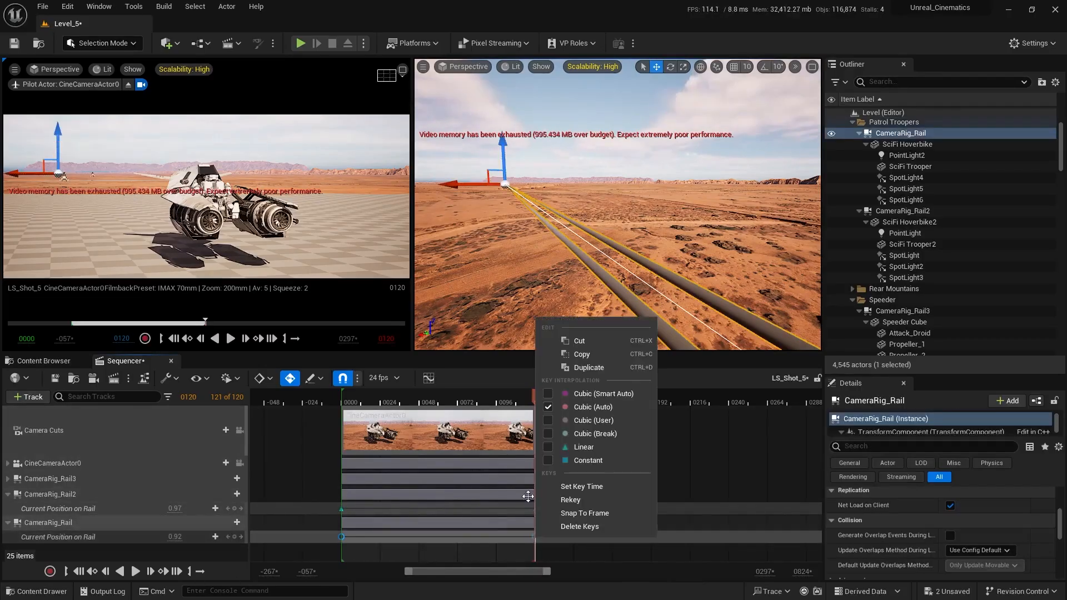
{"action": "left_click", "coordinate": [589, 448]}
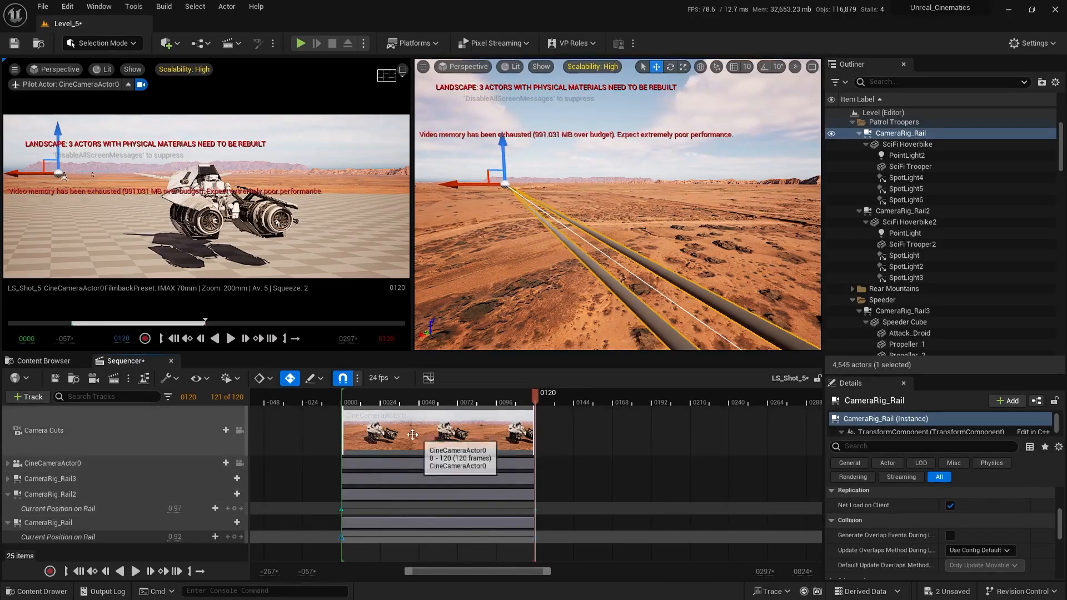
{"action": "key", "text": "Escape"}
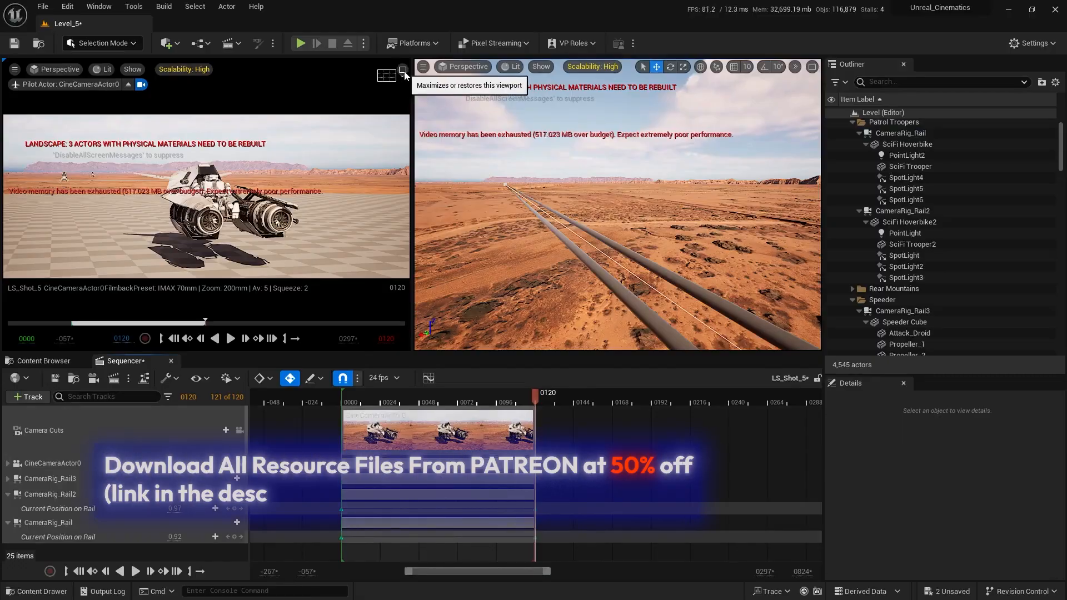
Maximize and enlarge the CineCameraActor0 viewport, and play the shot from frame 0 to review the speeder and both hoverbikes
{"action": "left_click", "coordinate": [402, 71]}
{"action": "left_click_drag", "start_coordinate": [483, 353], "coordinate": [486, 413]}
{"action": "scroll", "coordinate": [611, 537], "scroll_direction": "down", "scroll_amount": 2}
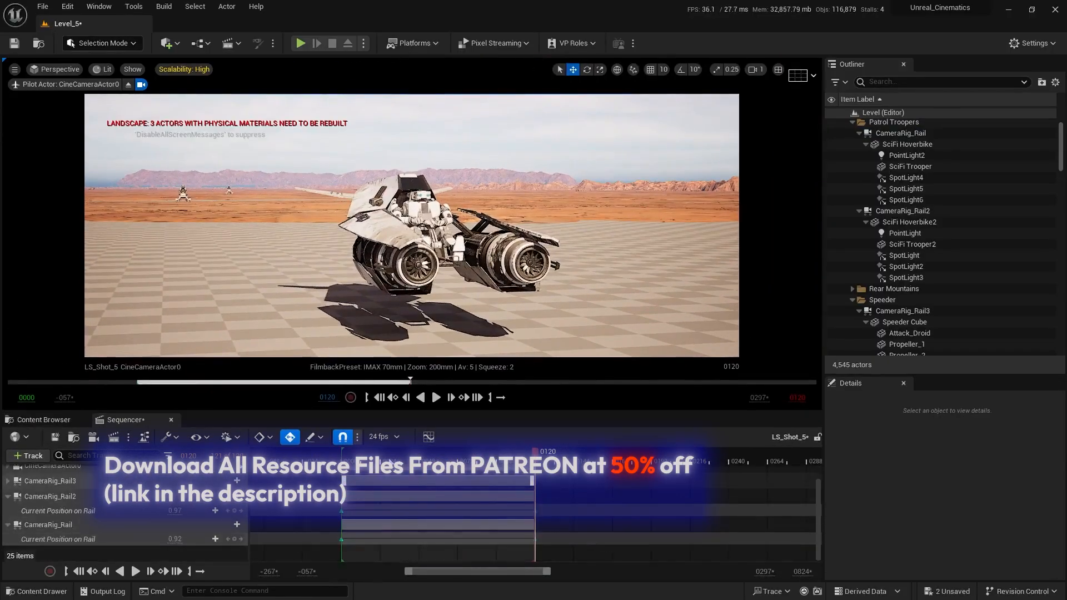
{"action": "left_click", "coordinate": [340, 459]}
{"action": "key", "text": "space"}
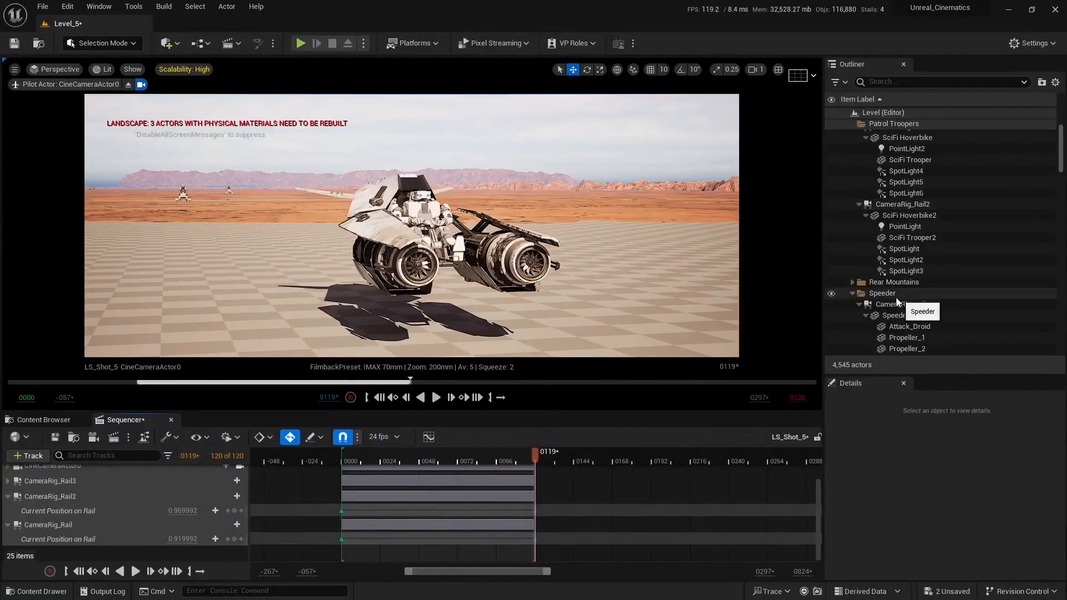
Collapse the Speeder folder in the Outliner
{"action": "left_click", "coordinate": [852, 300]}
{"action": "scroll", "coordinate": [887, 245], "scroll_direction": "up", "scroll_amount": 1}
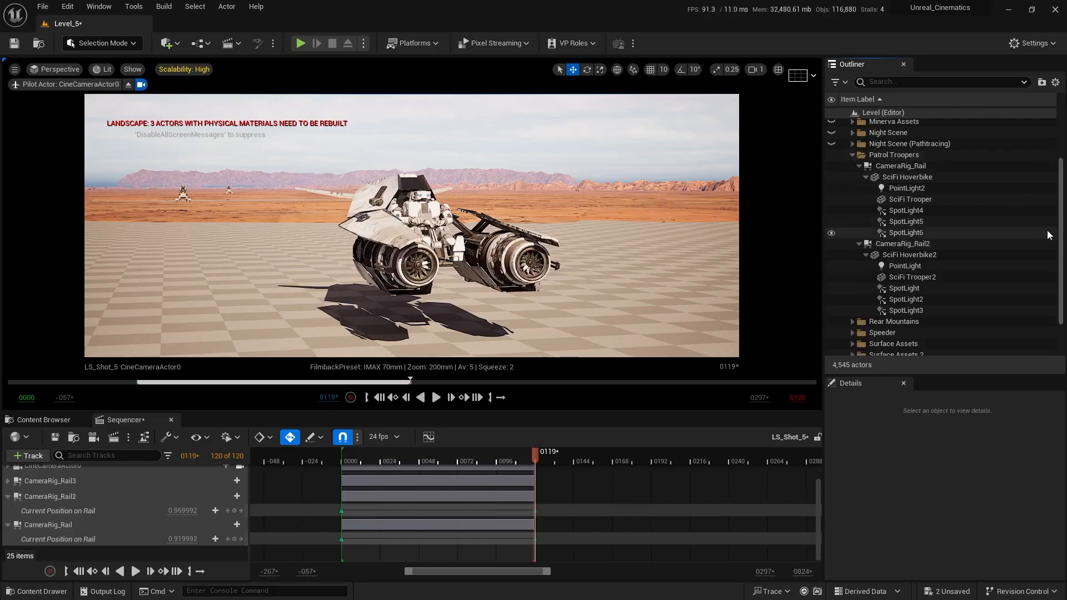
{"action": "scroll", "coordinate": [845, 178], "scroll_direction": "up", "scroll_amount": 2}
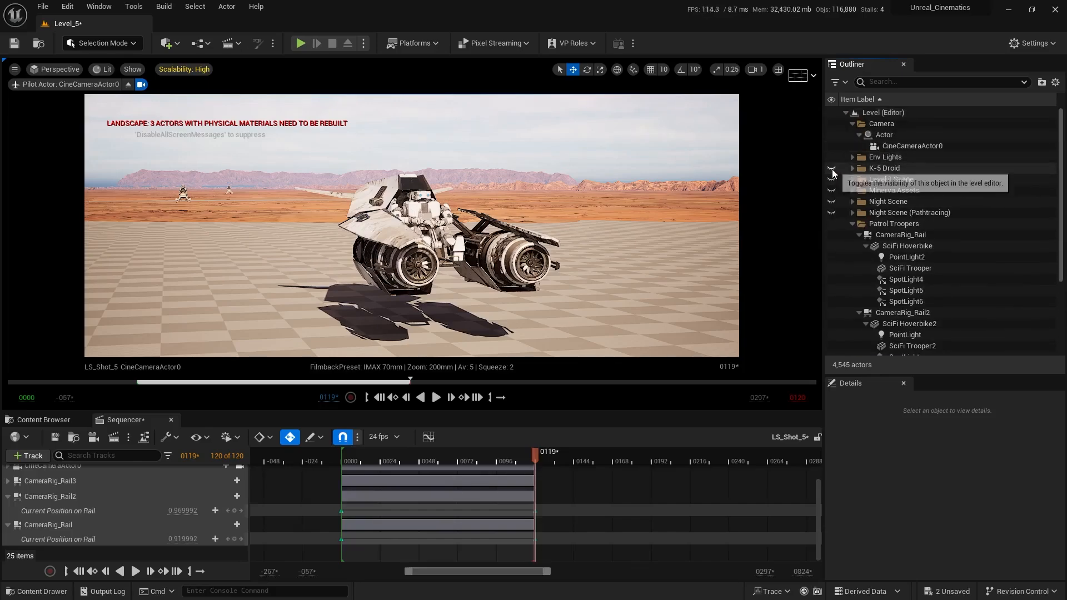